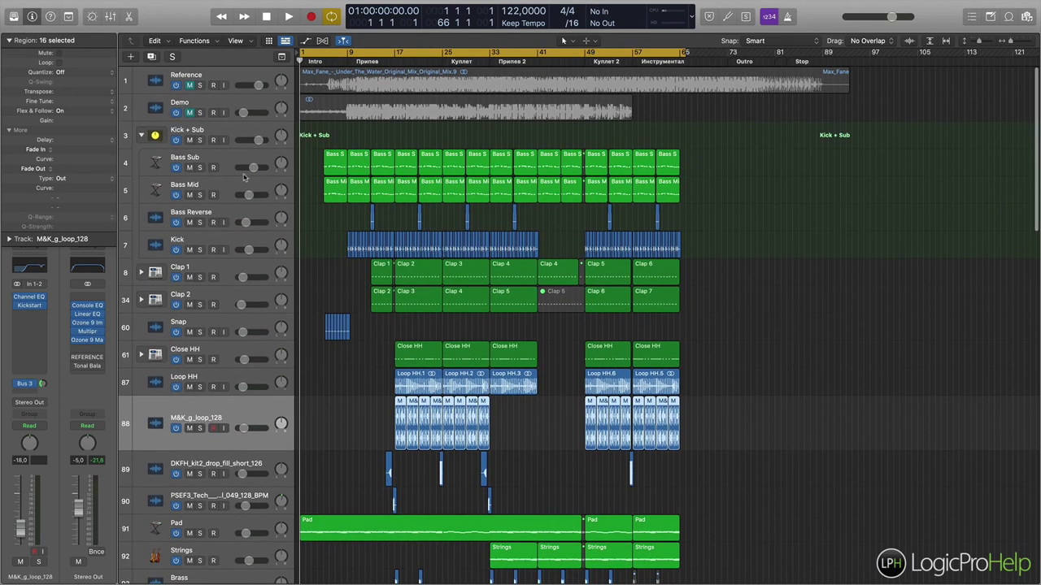
- Look over the arrangement's tracks from Bass Mid down to Reverse Crash and back up to the beginning
left_click(220, 187)
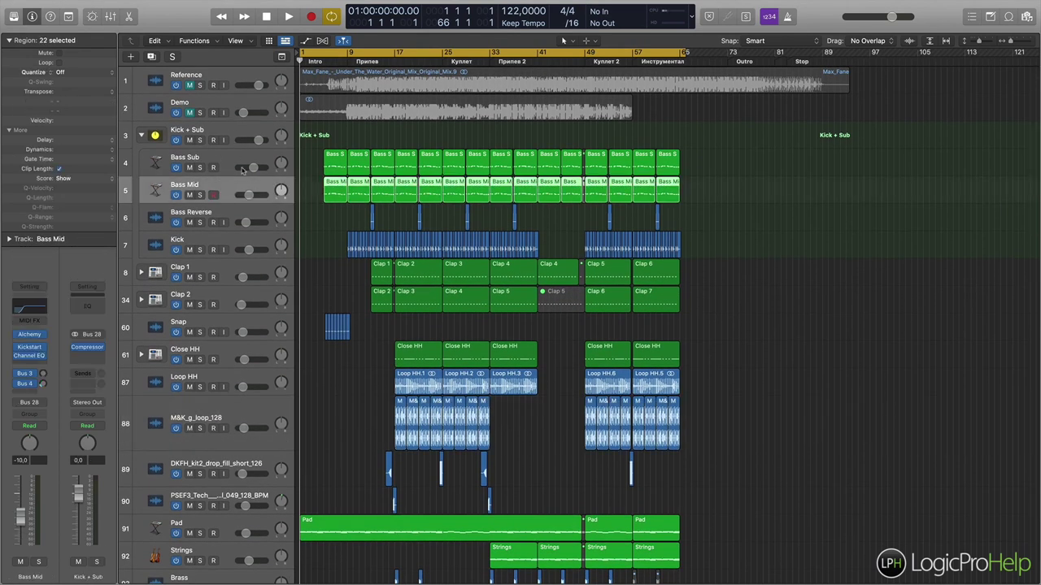
scroll(366, 309, "down", 5)
scroll(365, 309, "down", 7)
scroll(365, 309, "down", 1)
left_click(335, 371)
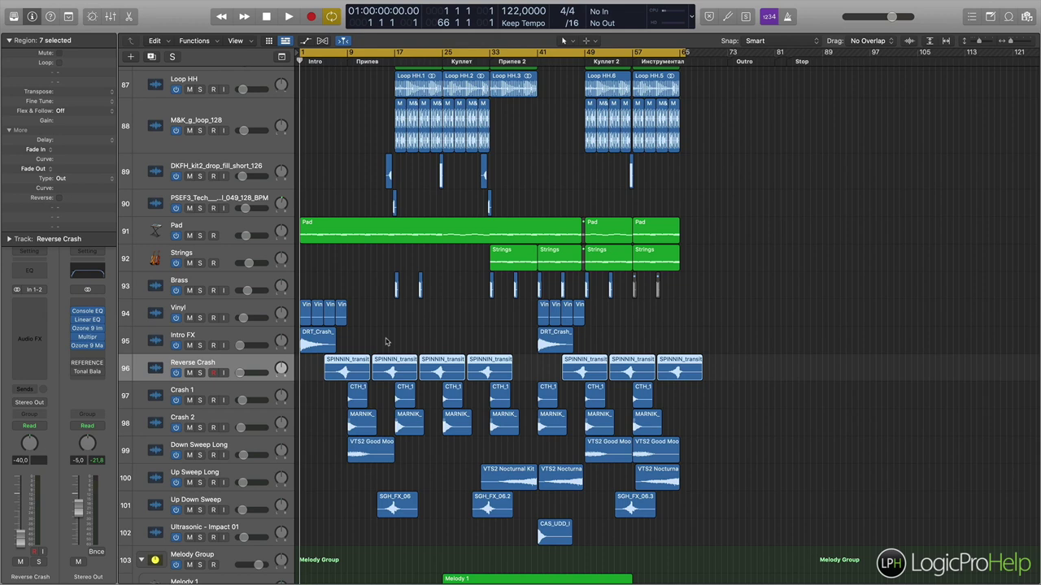
scroll(387, 342, "up", 10)
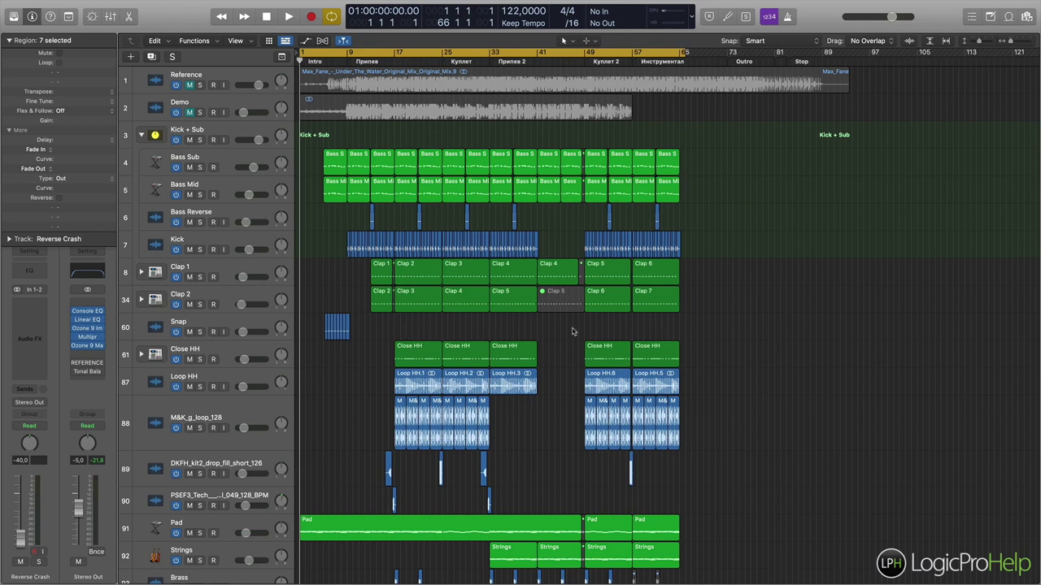
key("super+Right")
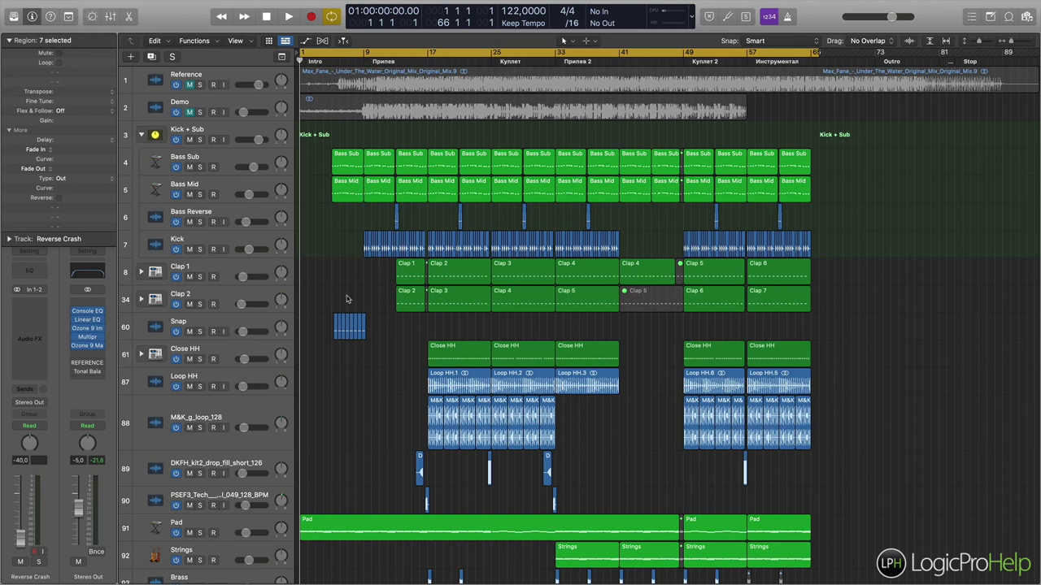
- Inspect the Channel EQ low-cut curve on the Bass Mid track and close the EQ window
left_click(216, 187)
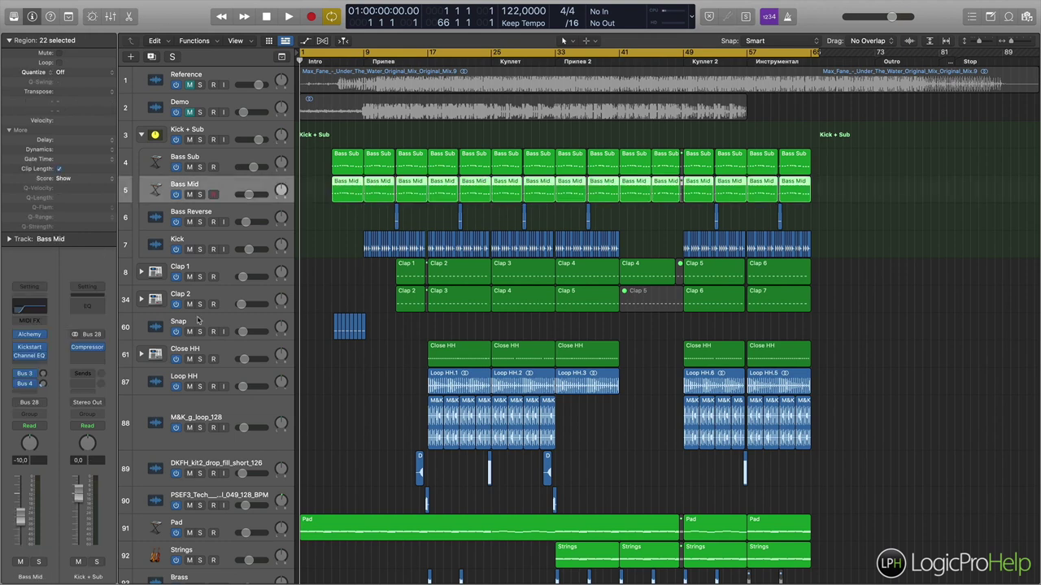
left_click(31, 358)
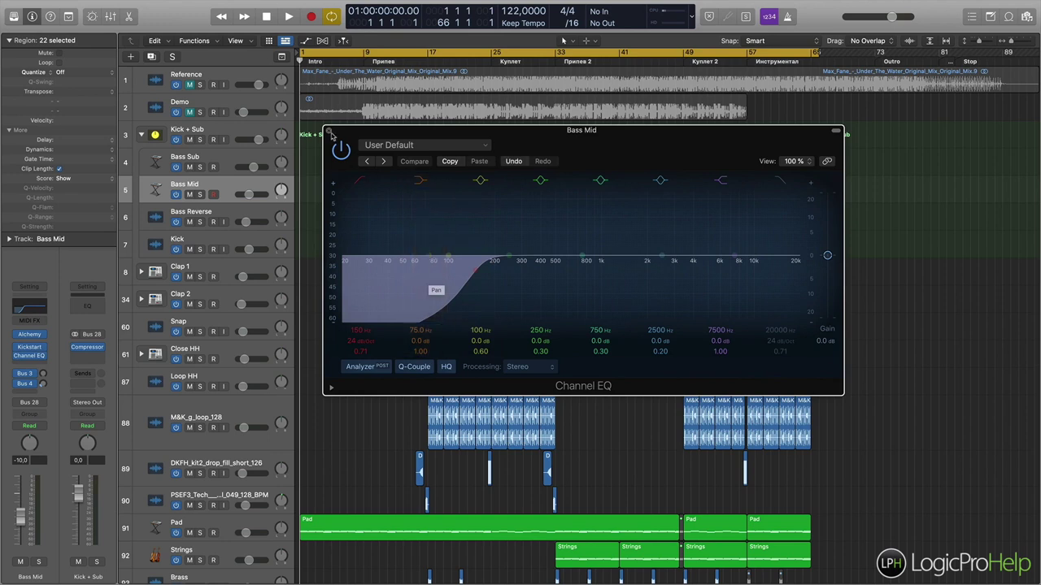
left_click(330, 133)
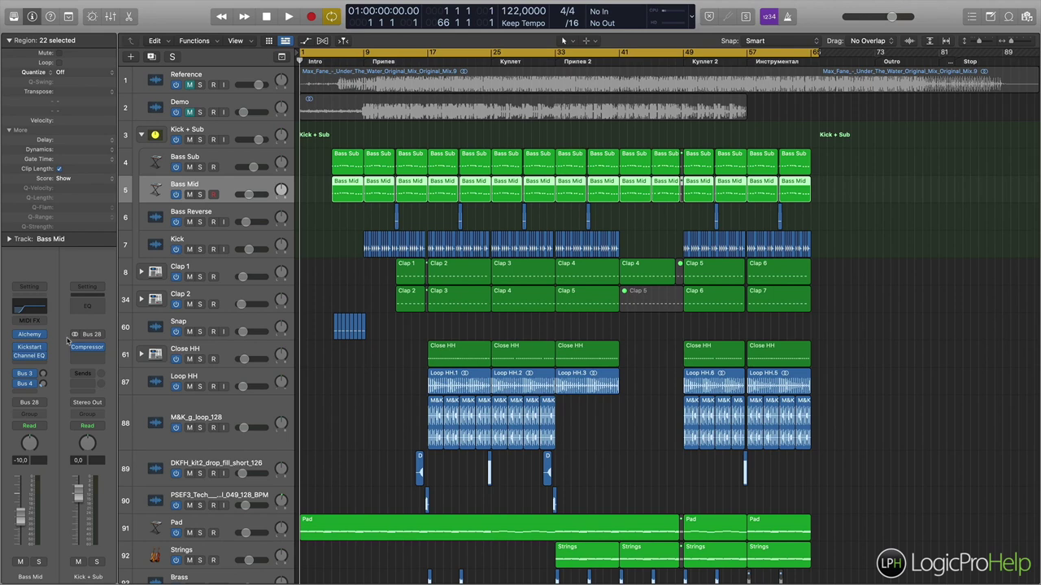
- Examine the Alchemy instrument on Bass Mid, including the list of effects in its main effects rack
left_click(30, 337)
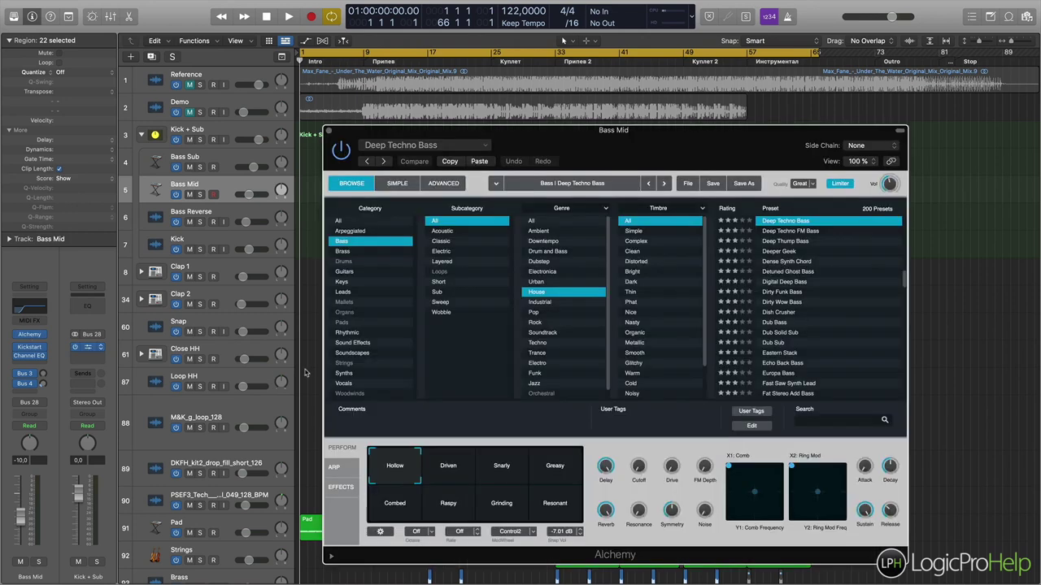
left_click_drag(556, 141, 542, 89)
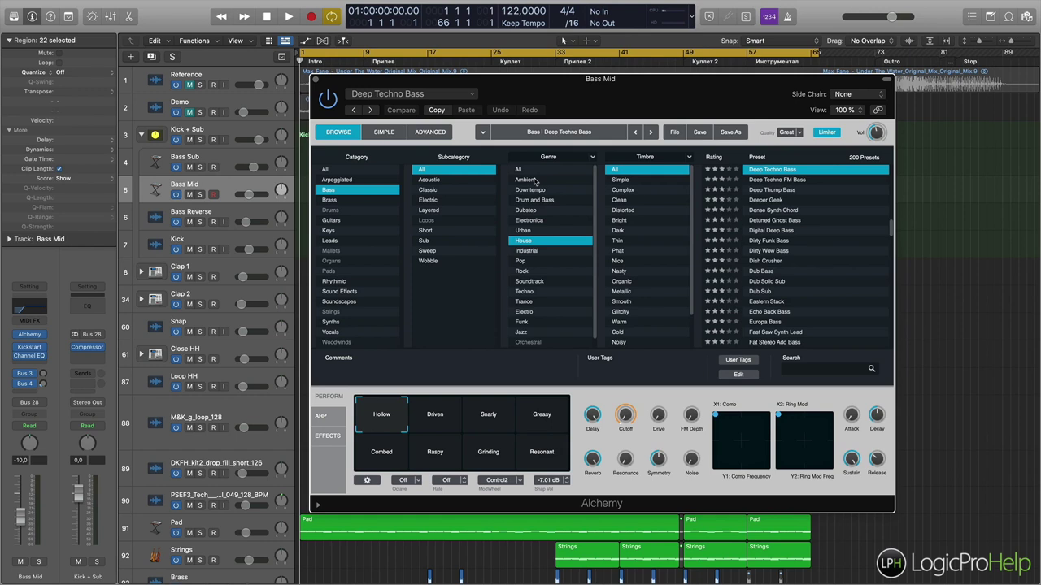
left_click(330, 439)
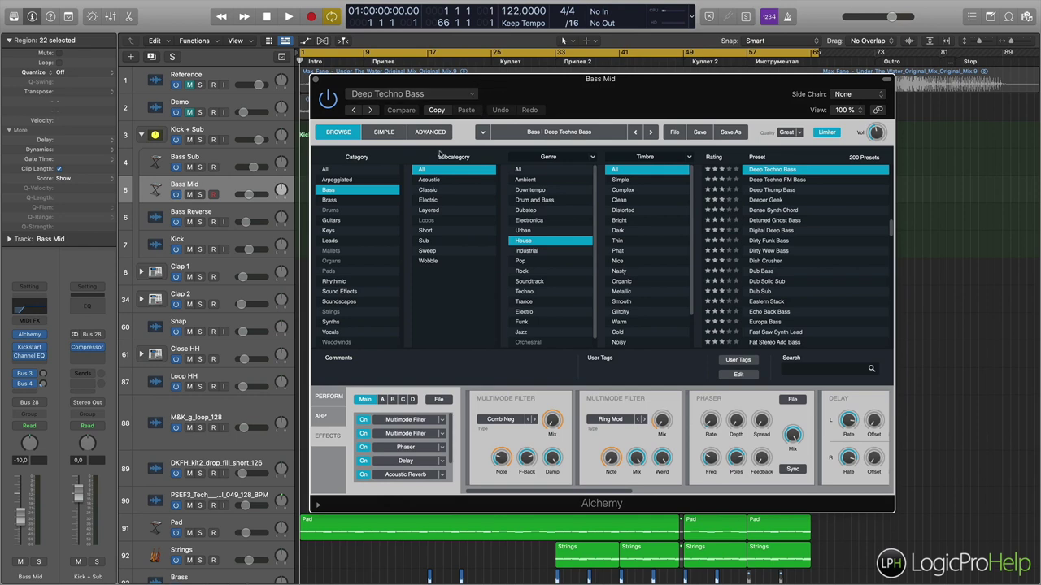
scroll(402, 454, "down", 1)
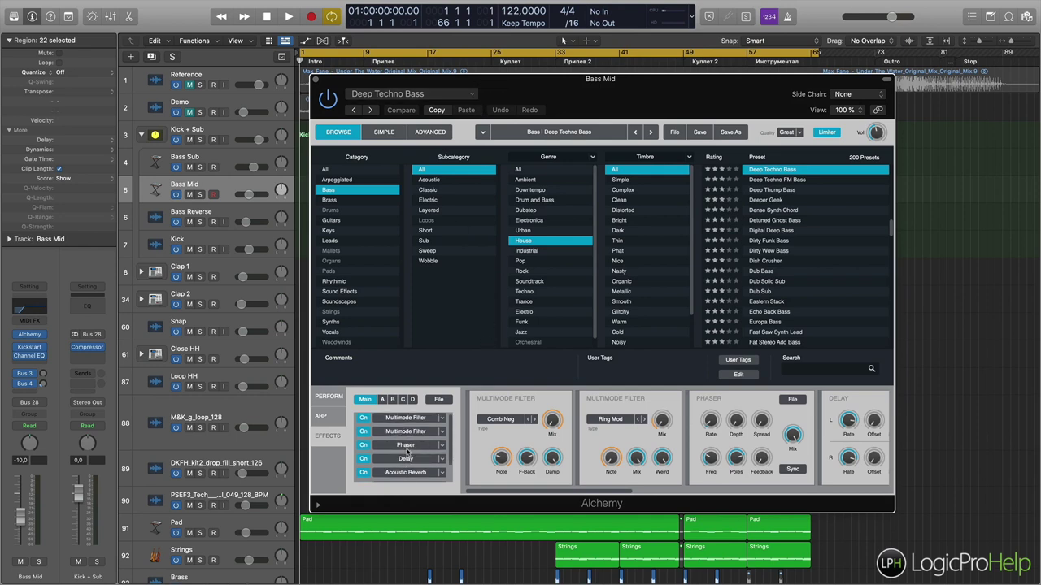
scroll(406, 460, "up", 1)
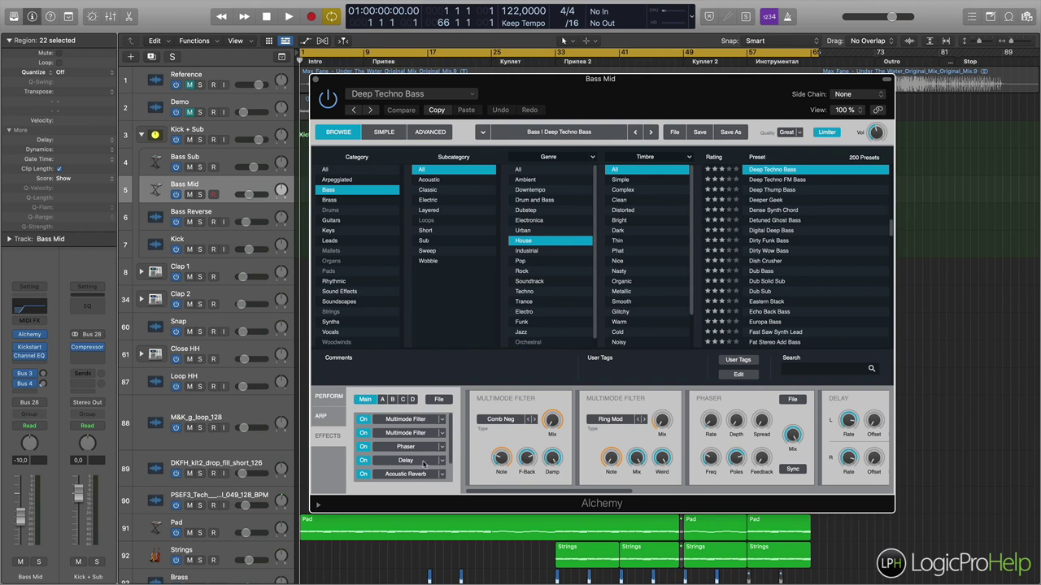
scroll(424, 449, "down", 3)
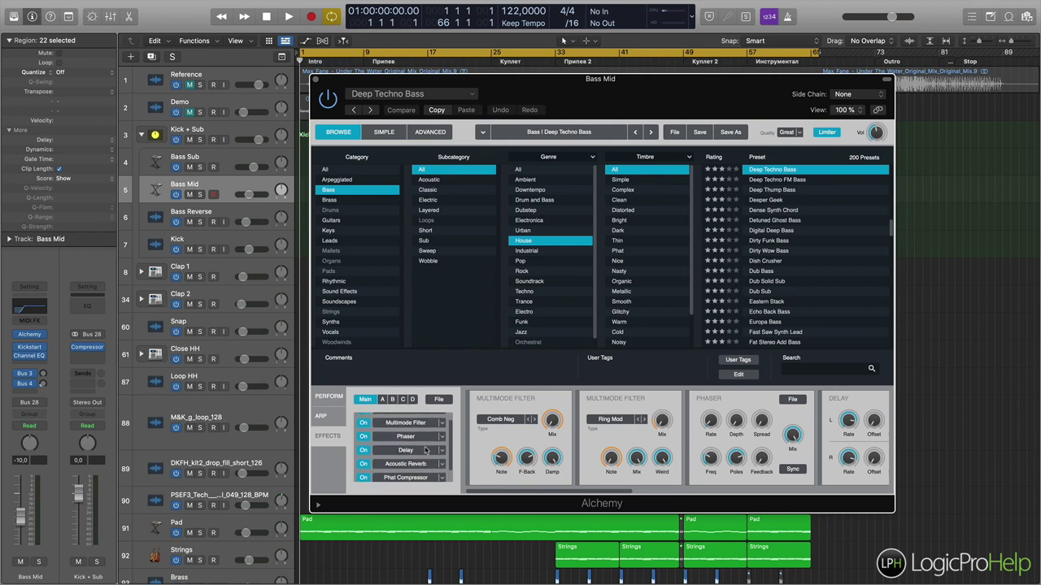
scroll(425, 449, "up", 2)
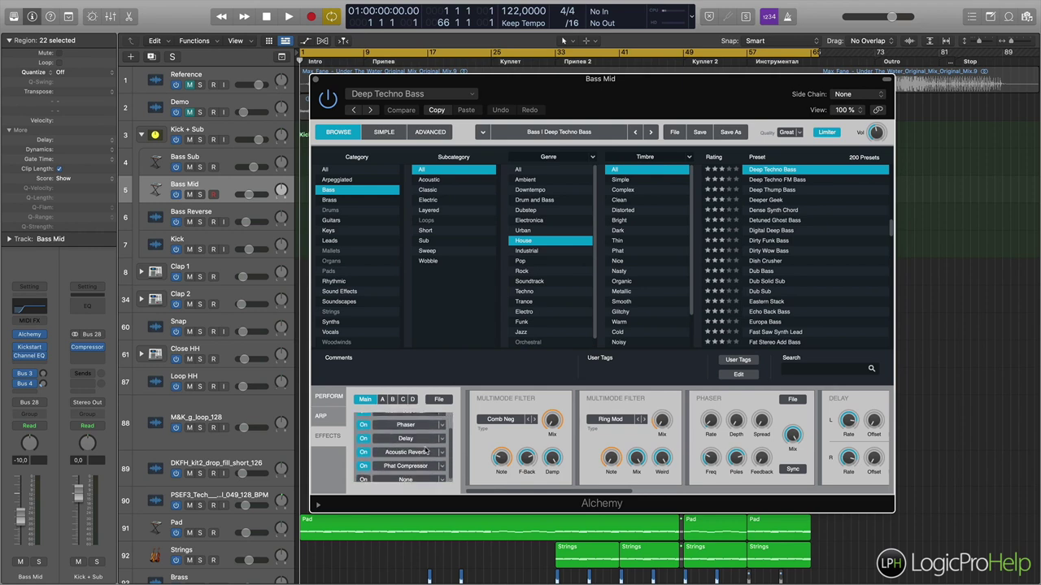
scroll(424, 450, "up", 2)
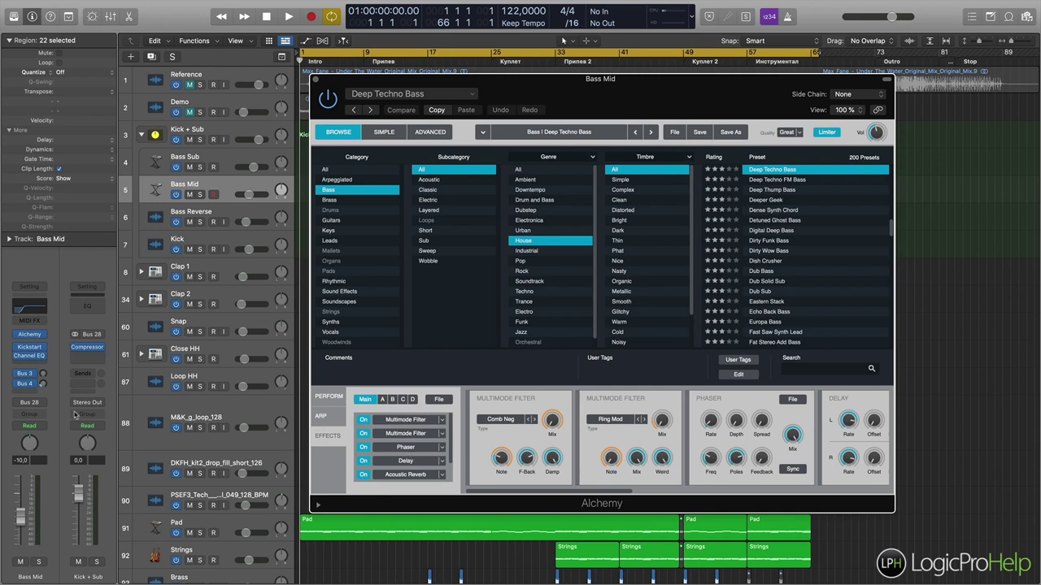
- Browse the Distortion plug-ins for Bass Mid's free insert slot without adding one, and close the Alchemy window
left_click(32, 360)
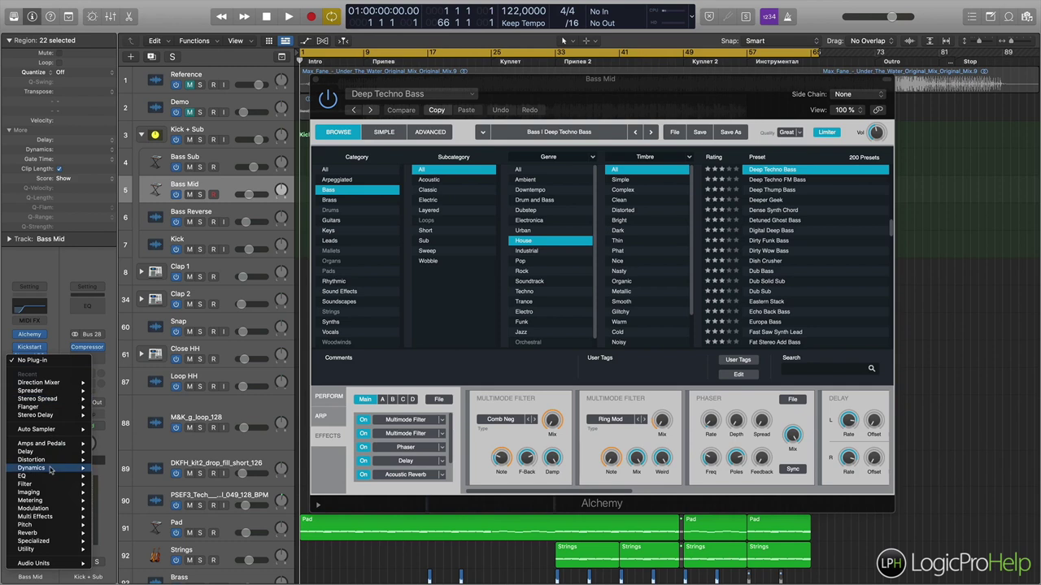
mouse_move(55, 484)
mouse_move(37, 459)
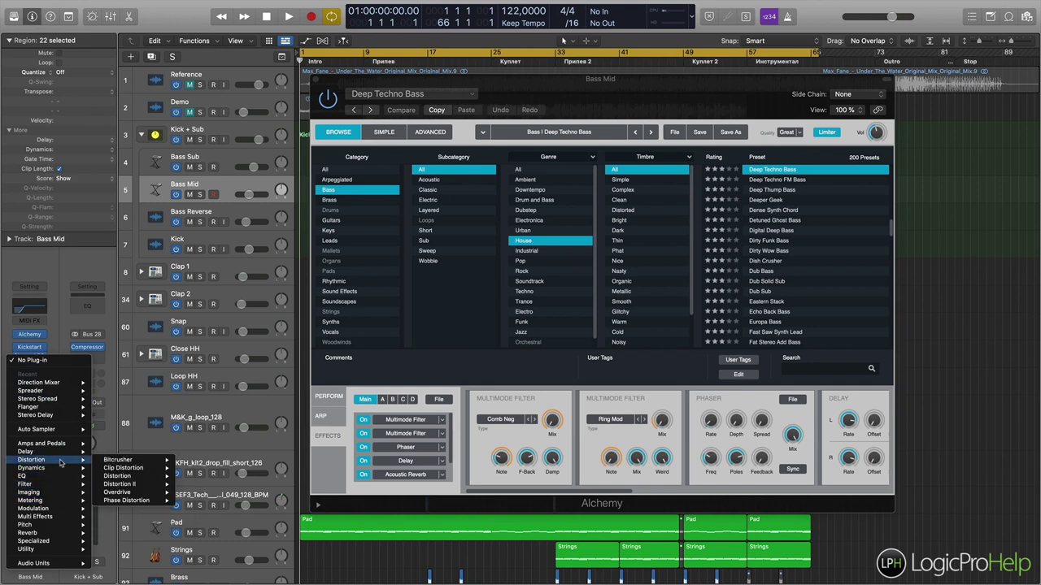
mouse_move(139, 477)
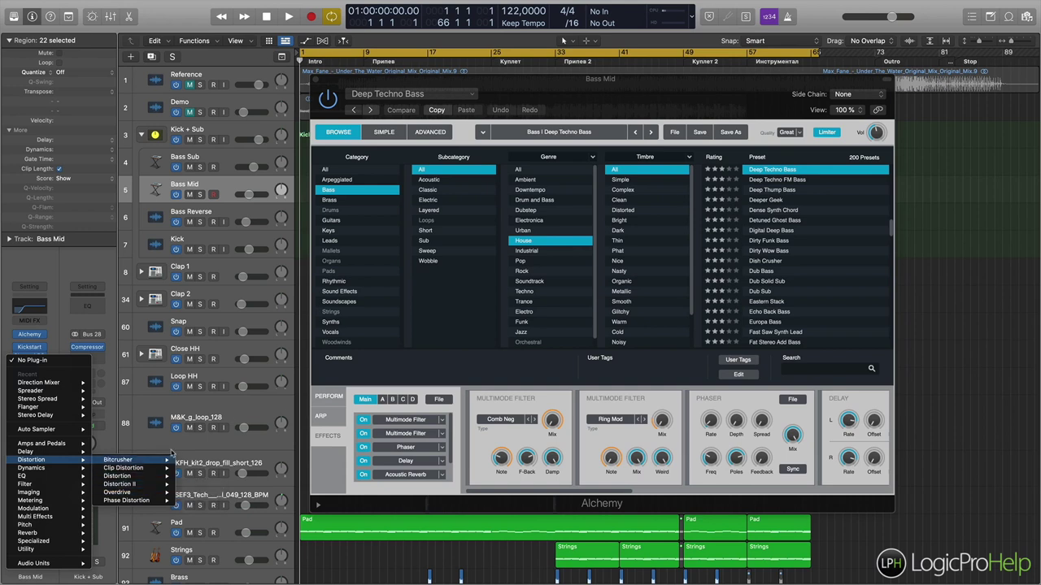
left_click(195, 409)
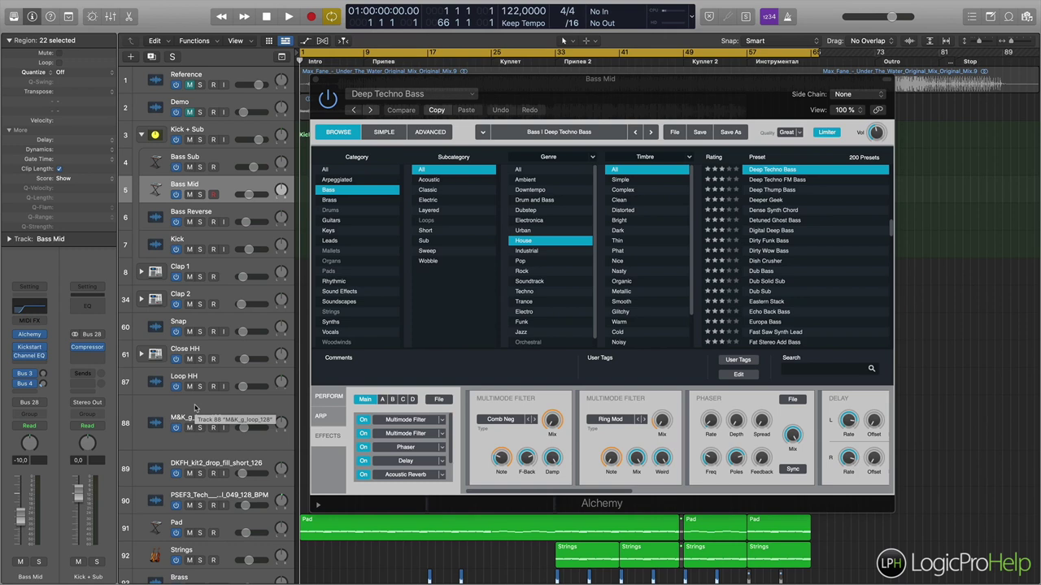
left_click(315, 81)
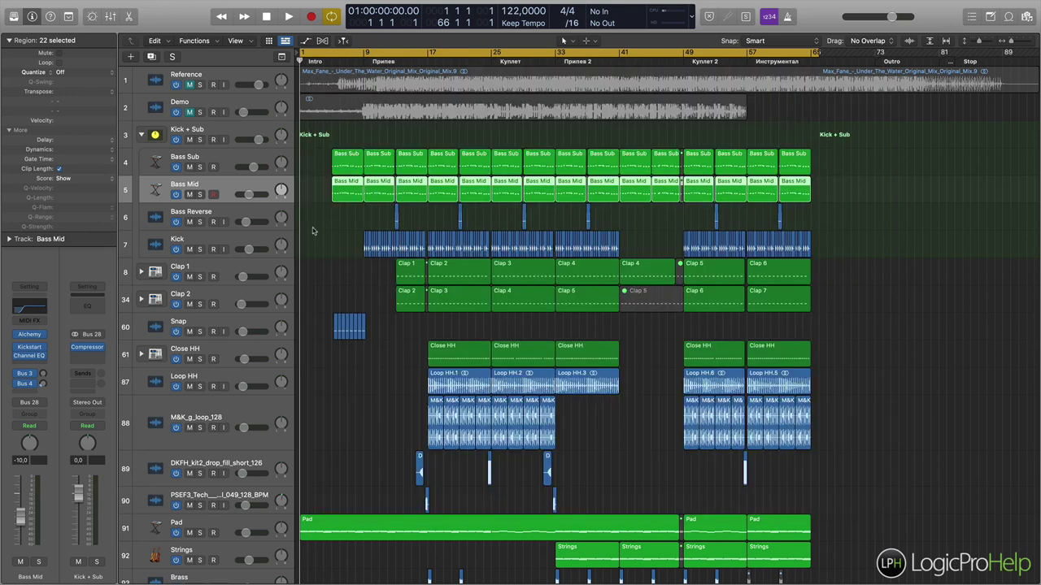
- Examine the Kick track's individual regions from bar 9 and inspect its Channel EQ high-frequency shelf
left_click(229, 243)
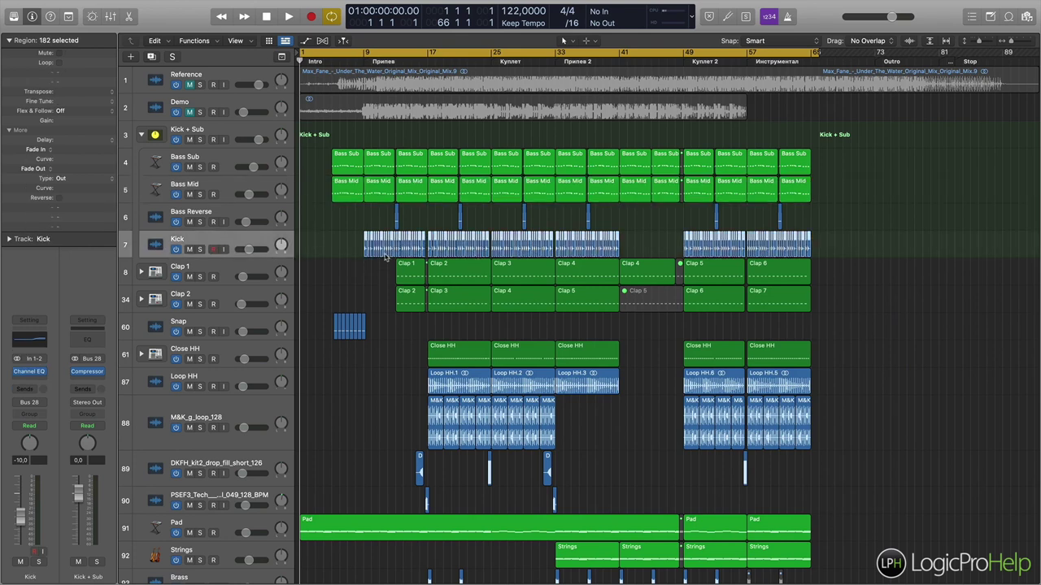
key("super+Right")
key("super+Right")
key("super+Right")
key("super+Right")
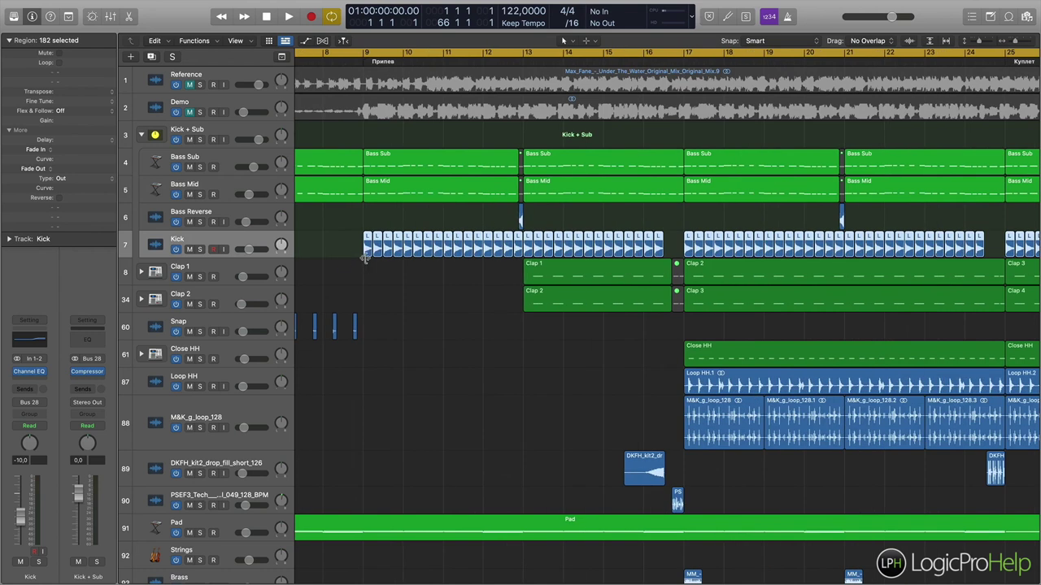
key("super+Right")
key("super+Right")
key("super+Right")
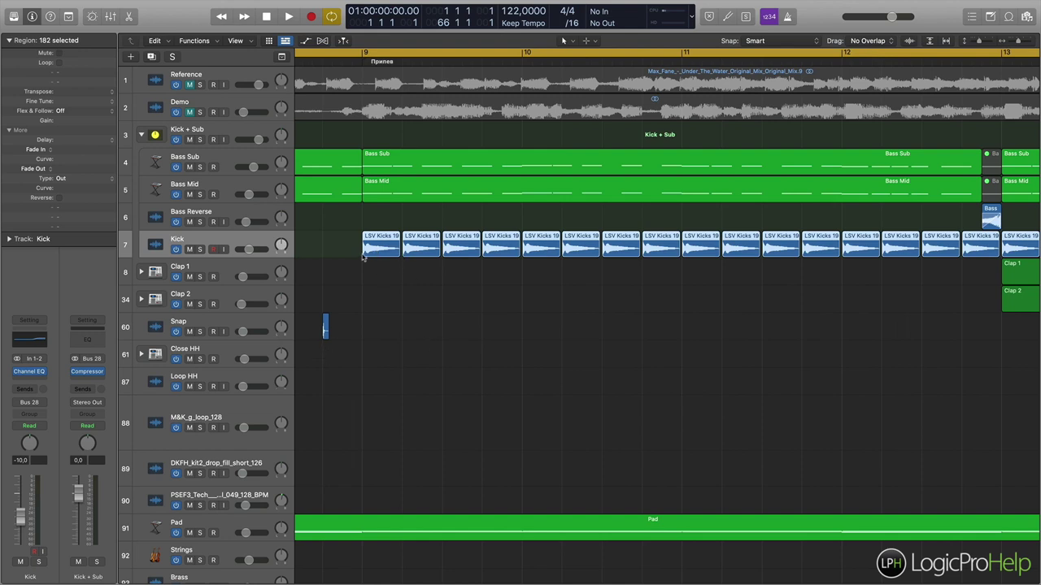
left_click(29, 371)
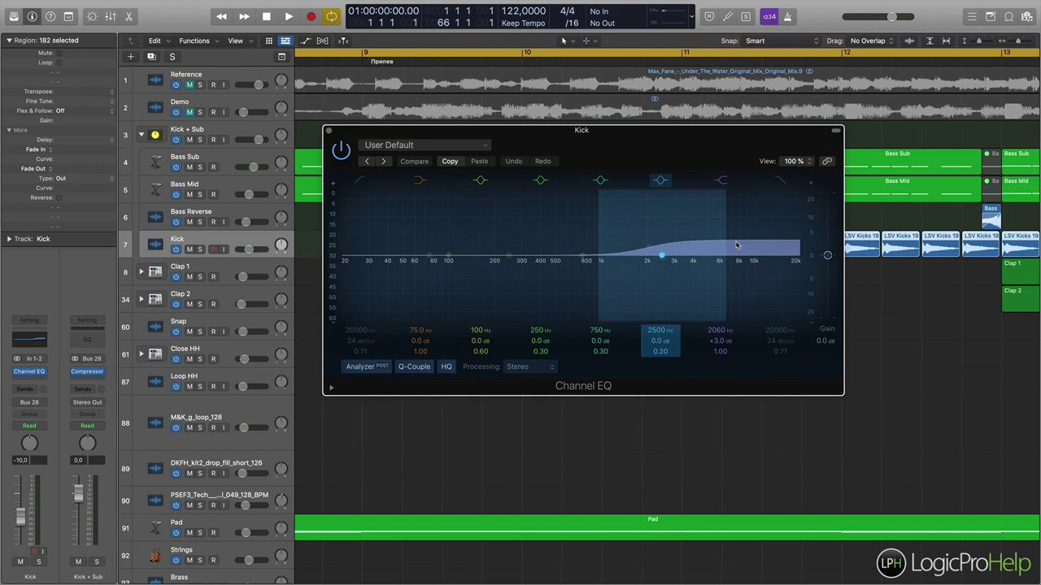
left_click(330, 132)
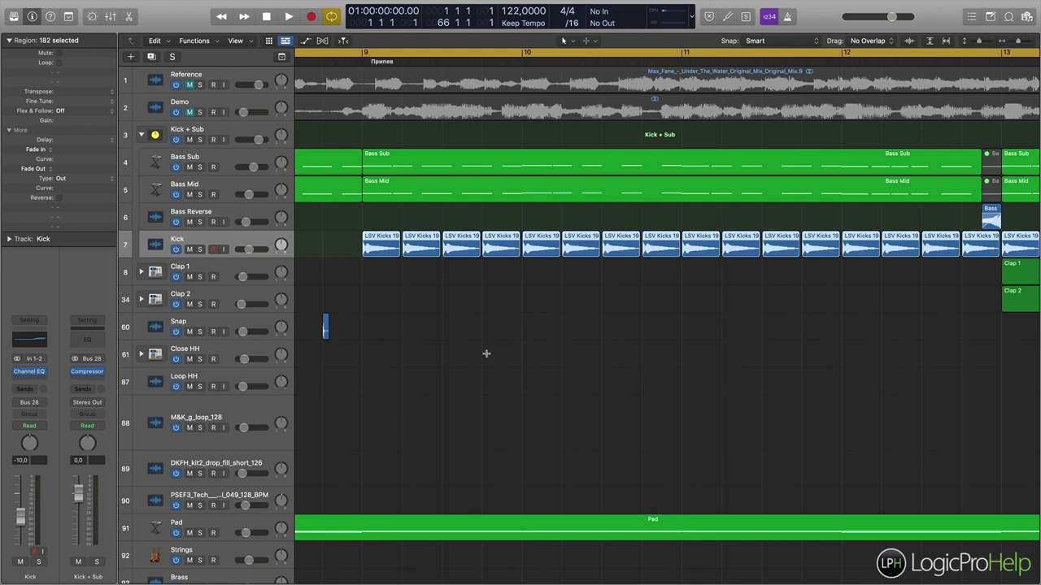
- Return to the Bass Mid track in the wider arrangement and review its Alchemy instrument once more
key("super+Left")
key("super+Left")
key("super+Left")
key("super+Left")
key("super+Left")
key("super+Left")
key("super+Left")
key("super+Left")
key("super+Left")
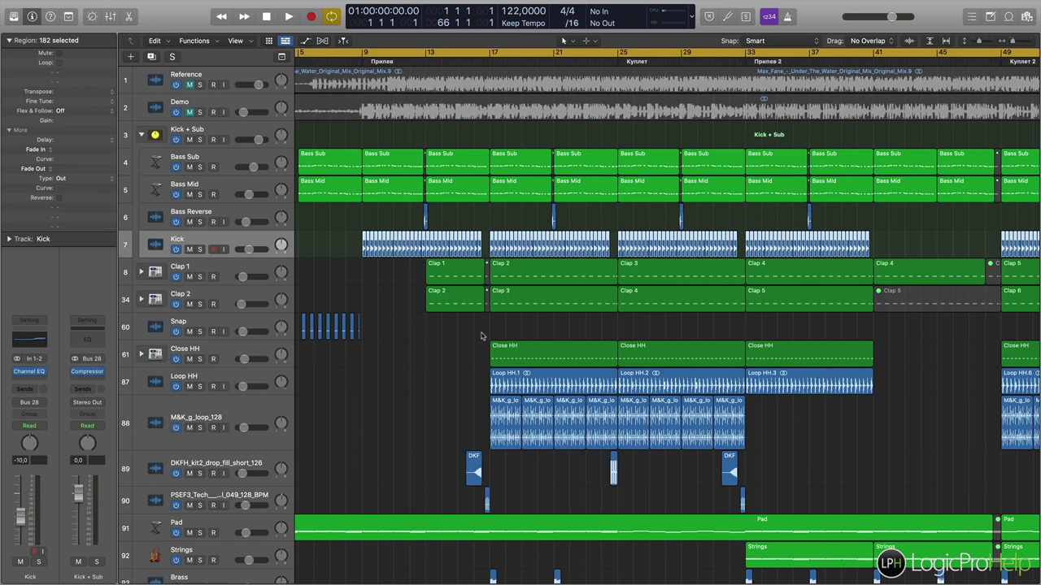
left_click(213, 187)
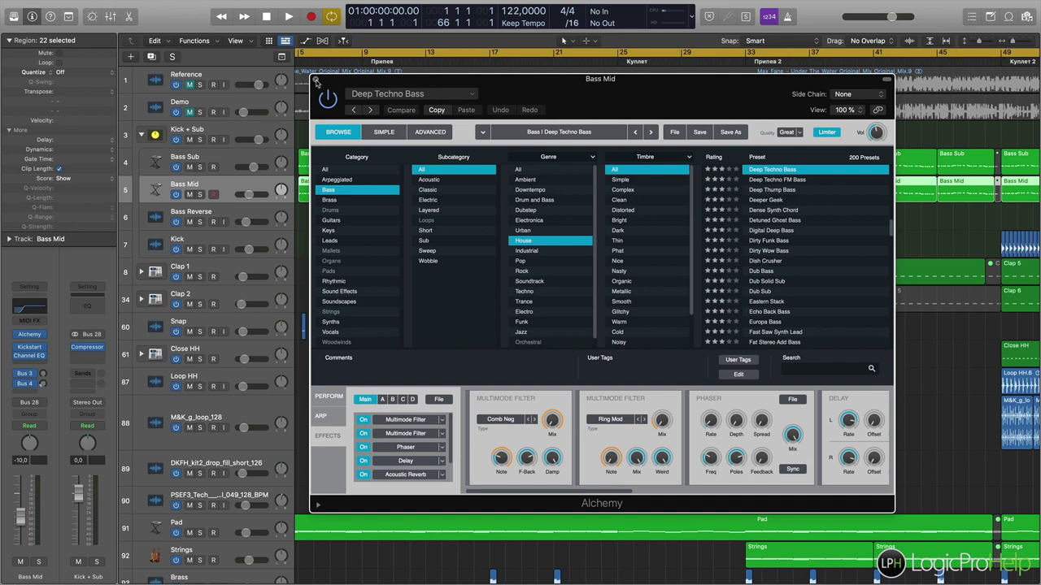
left_click(315, 79)
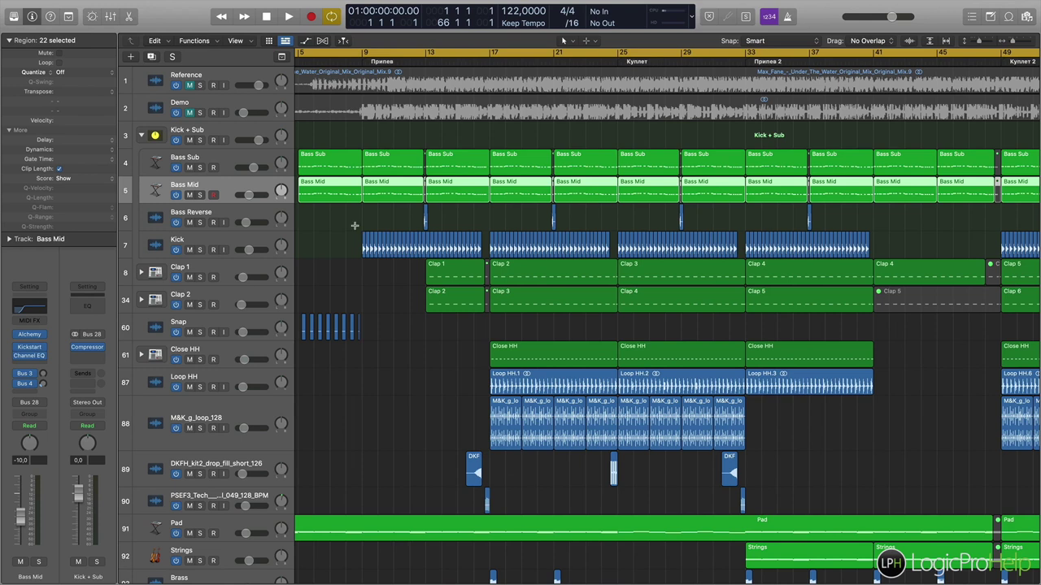
- Check the insert plug-ins on the Clap 2, Snap, Close HH, PSEF3_Tech loop, Strings and Brass channel strips
key("super+Left")
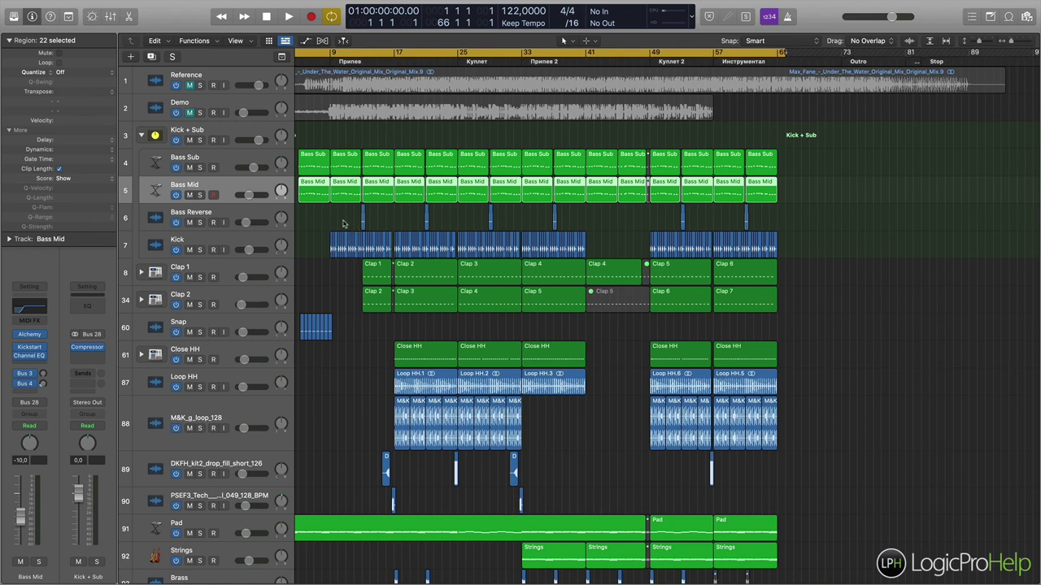
left_click(226, 298)
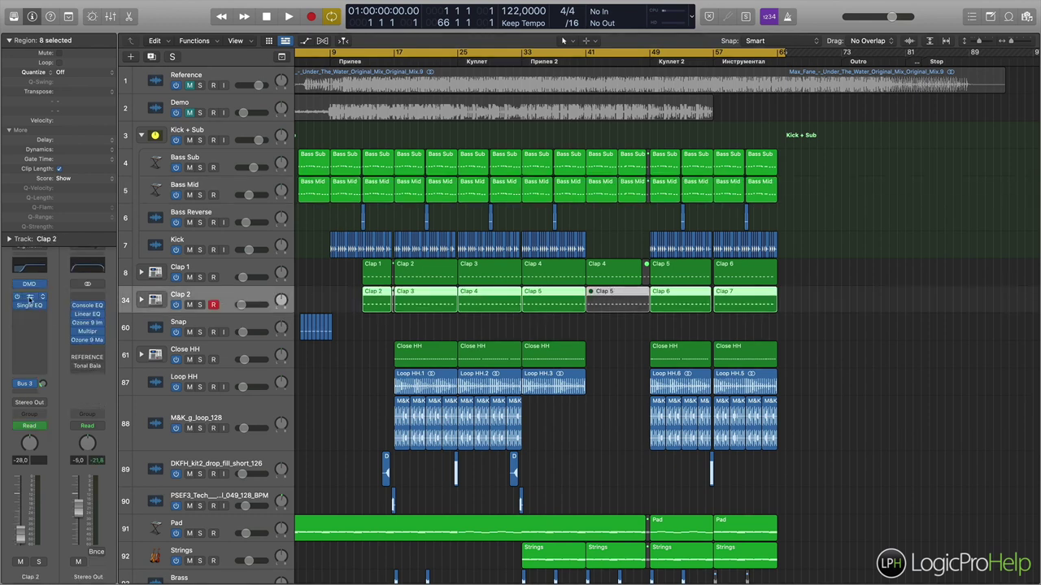
left_click(221, 326)
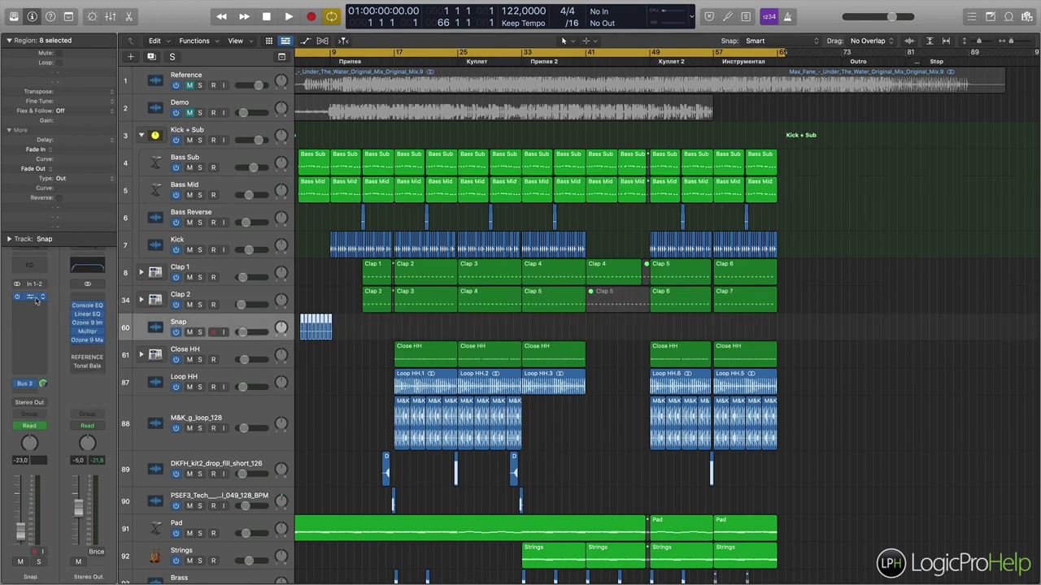
left_click(242, 355)
scroll(241, 353, "down", 2)
scroll(241, 353, "down", 3)
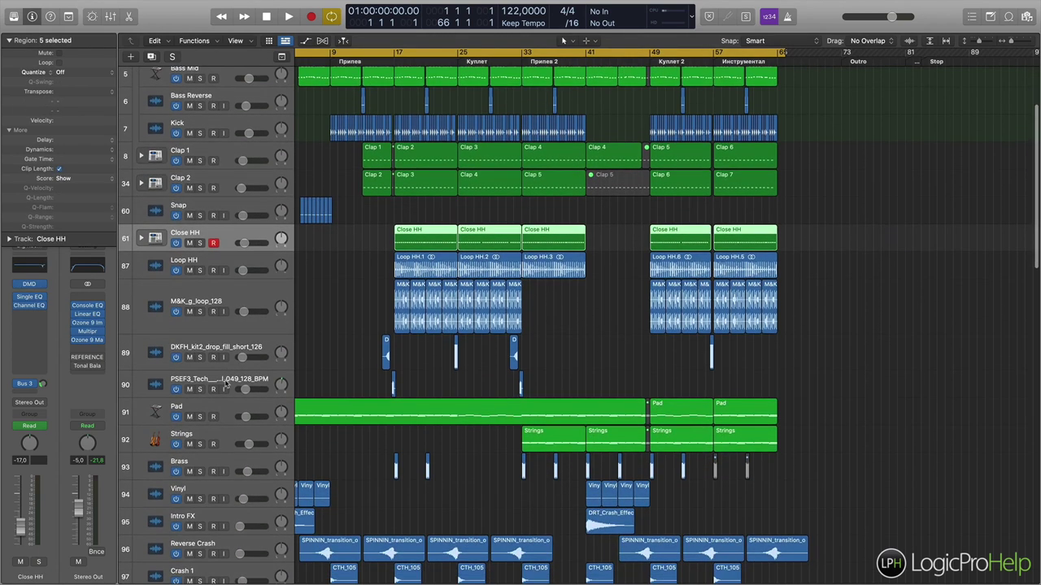
left_click(229, 382)
left_click(213, 440)
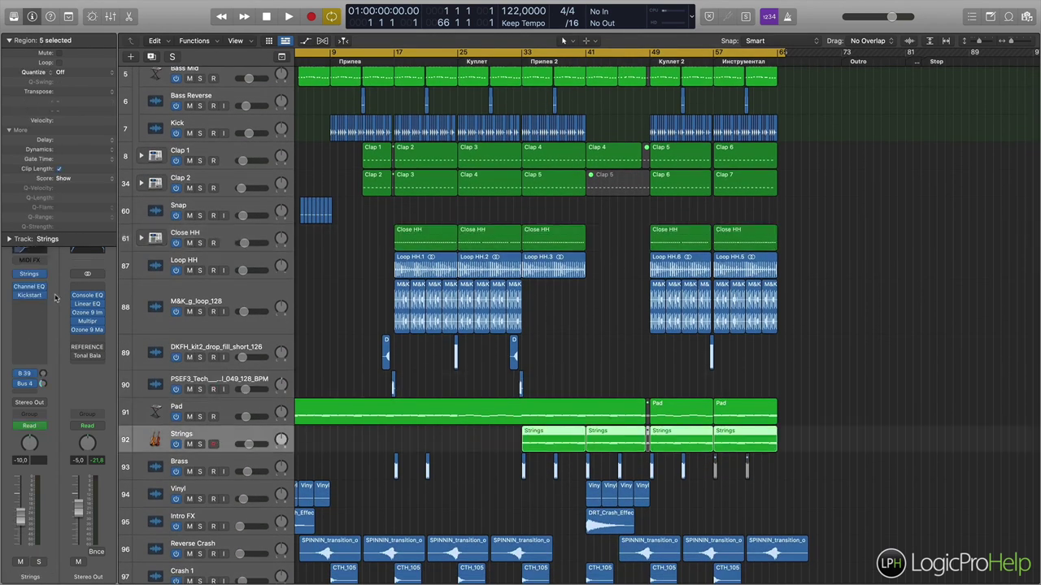
left_click(234, 462)
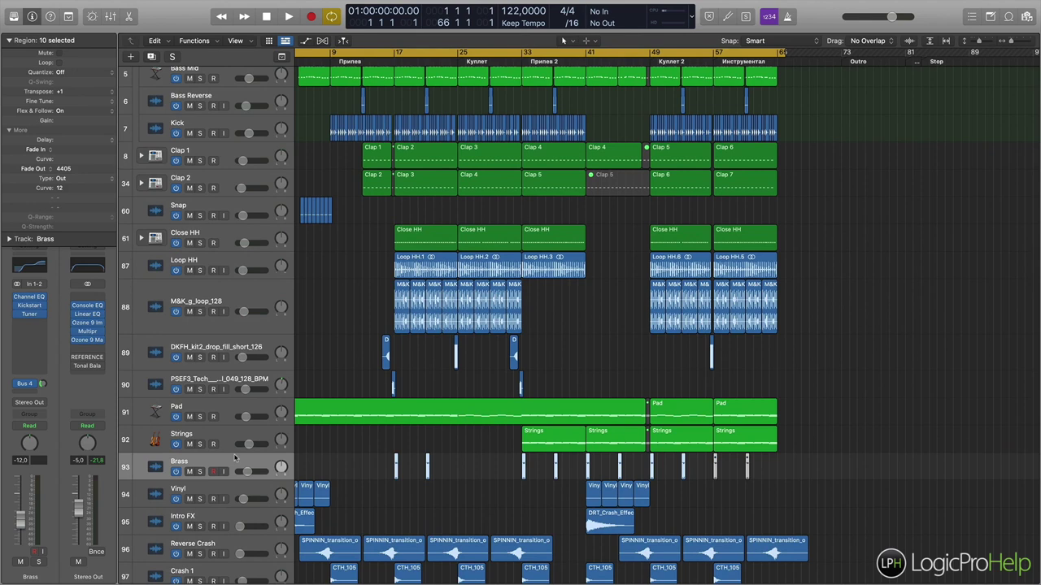
scroll(361, 364, "left", 3)
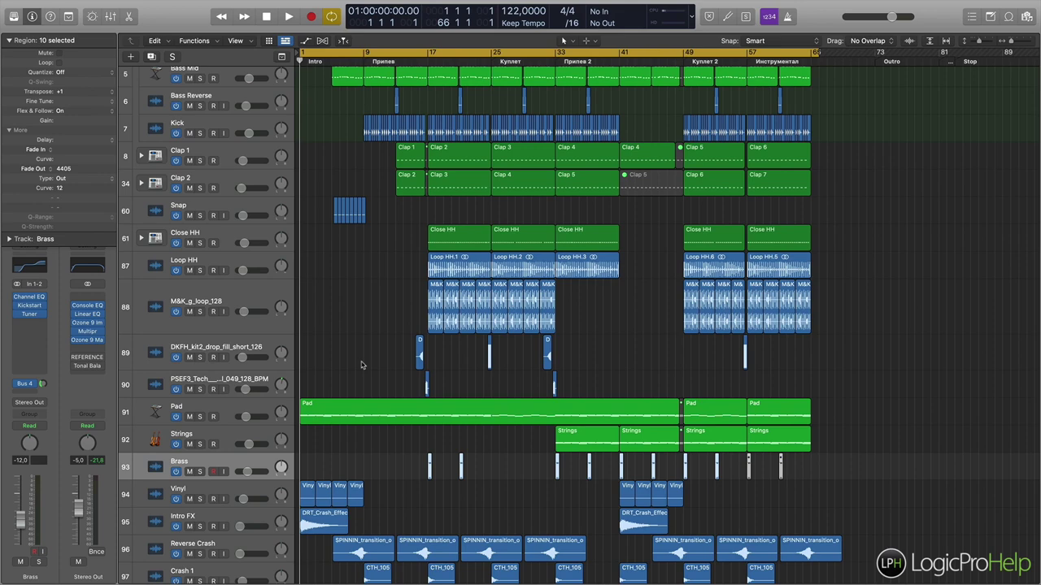
- Move the playhead to bar 17 and play the full arrangement until about bar 25
scroll(362, 365, "up", 5)
left_click(427, 62)
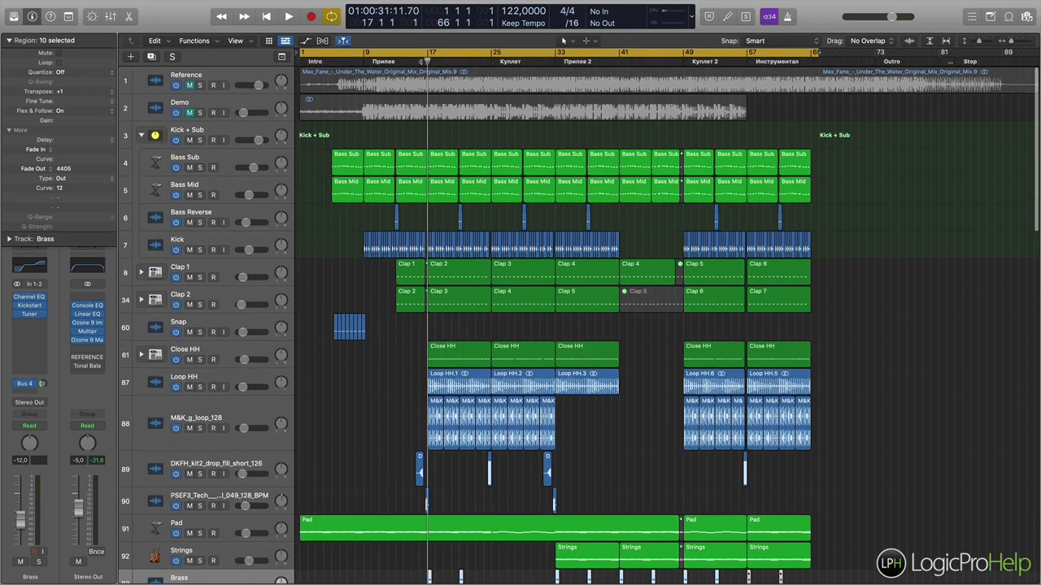
scroll(401, 338, "down", 2)
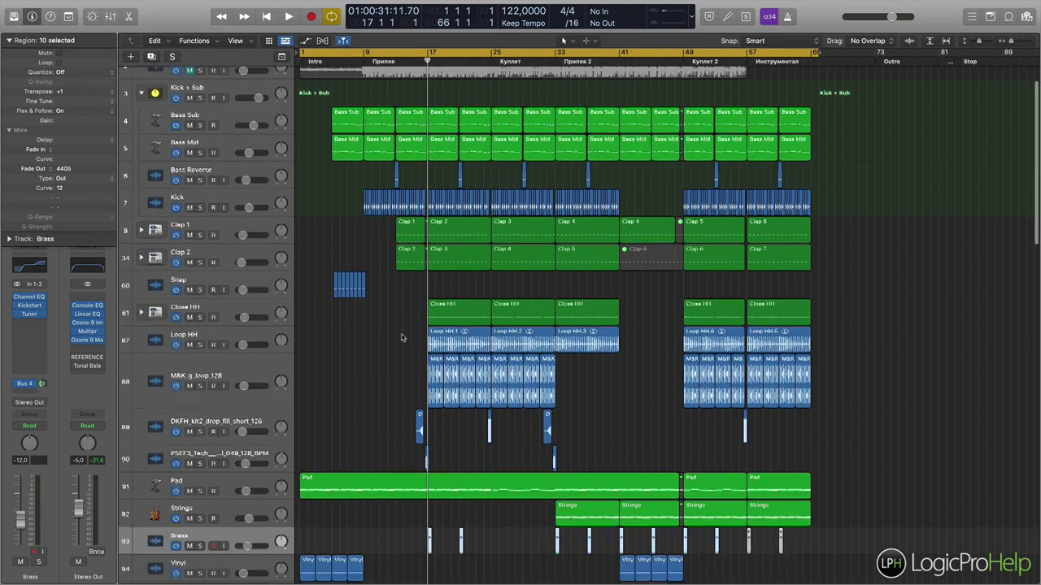
scroll(401, 337, "down", 2)
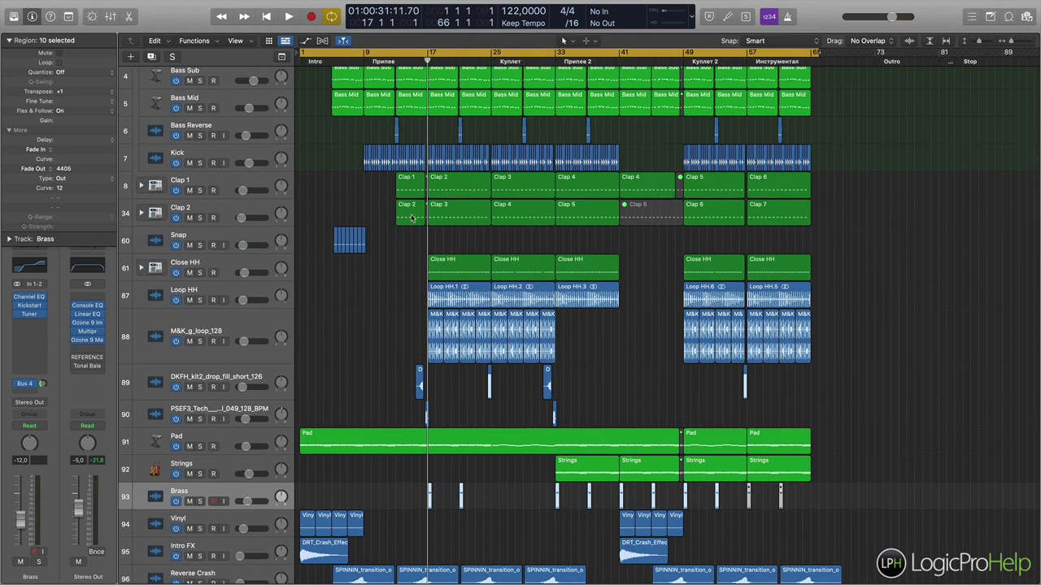
key("space")
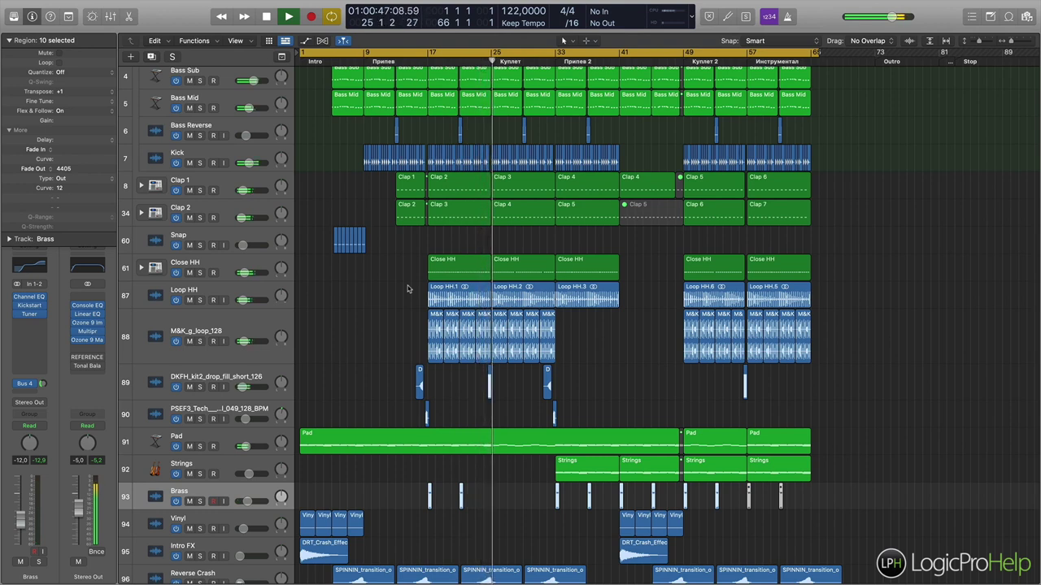
key("space")
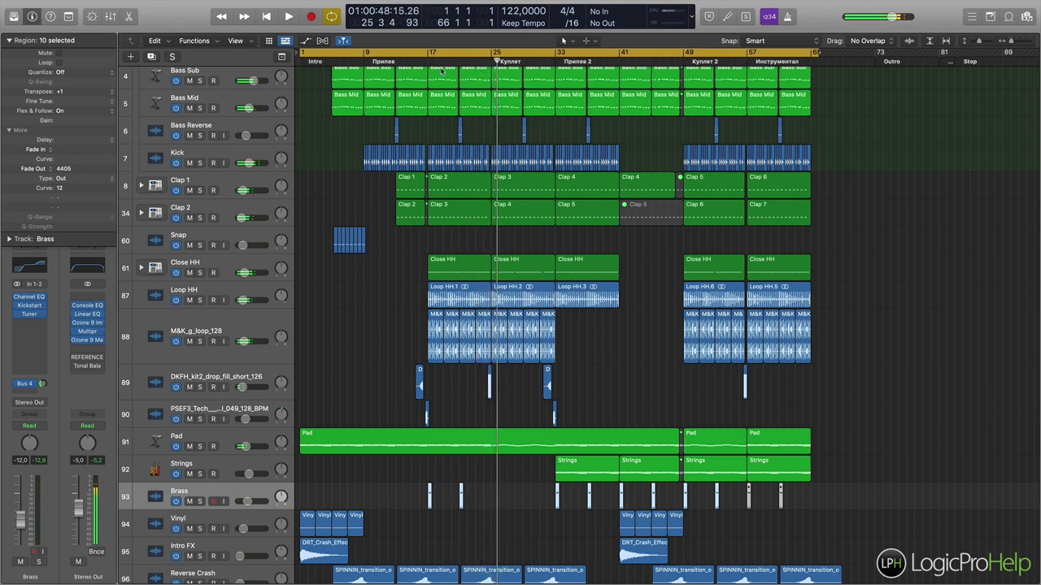
- Solo the Kick + Sub group and audition it briefly from bar 17
left_click(427, 61)
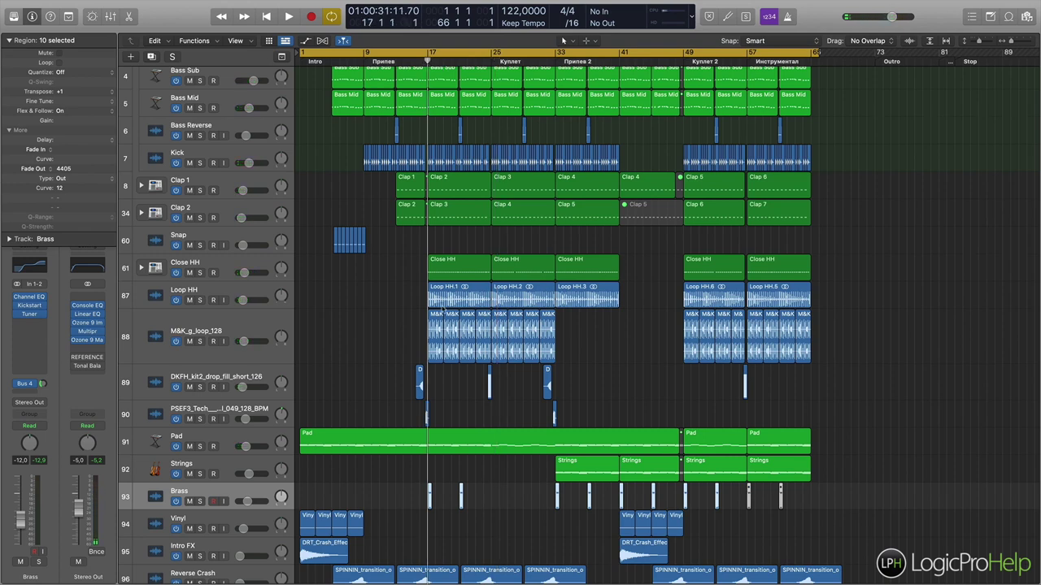
scroll(442, 309, "down", 20)
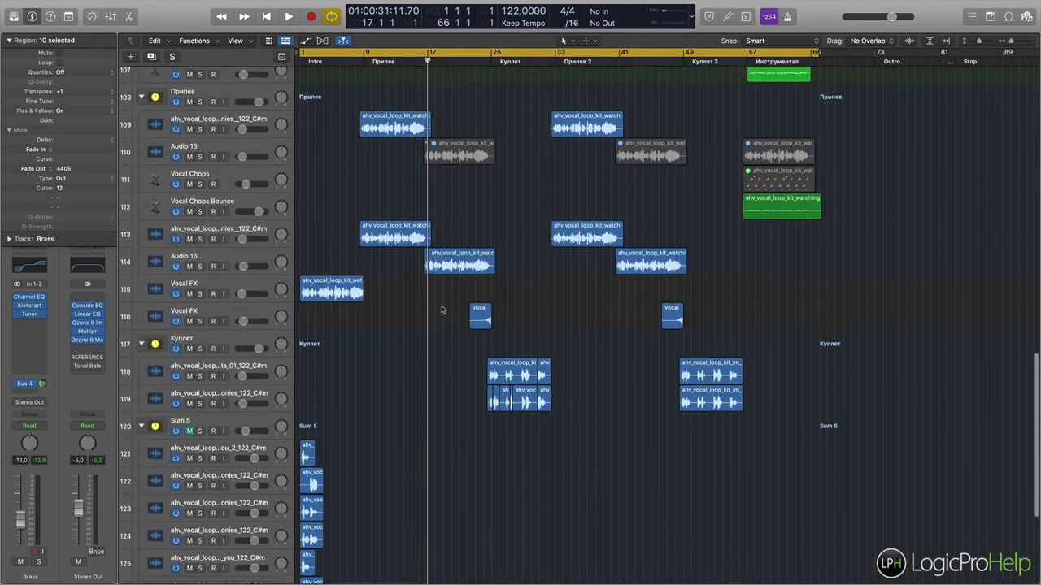
scroll(442, 309, "down", 5)
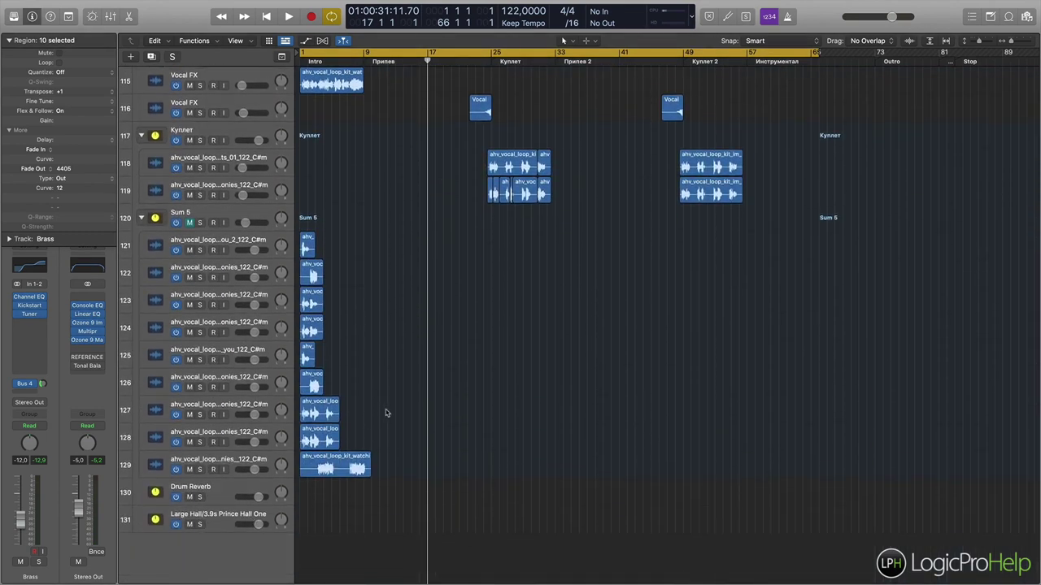
scroll(398, 410, "up", 8)
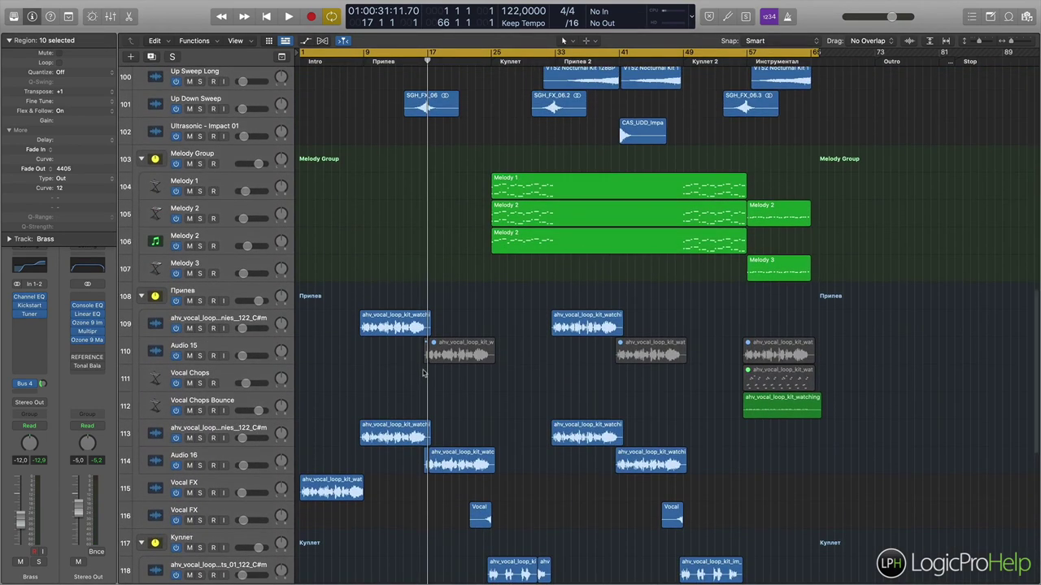
scroll(422, 373, "up", 20)
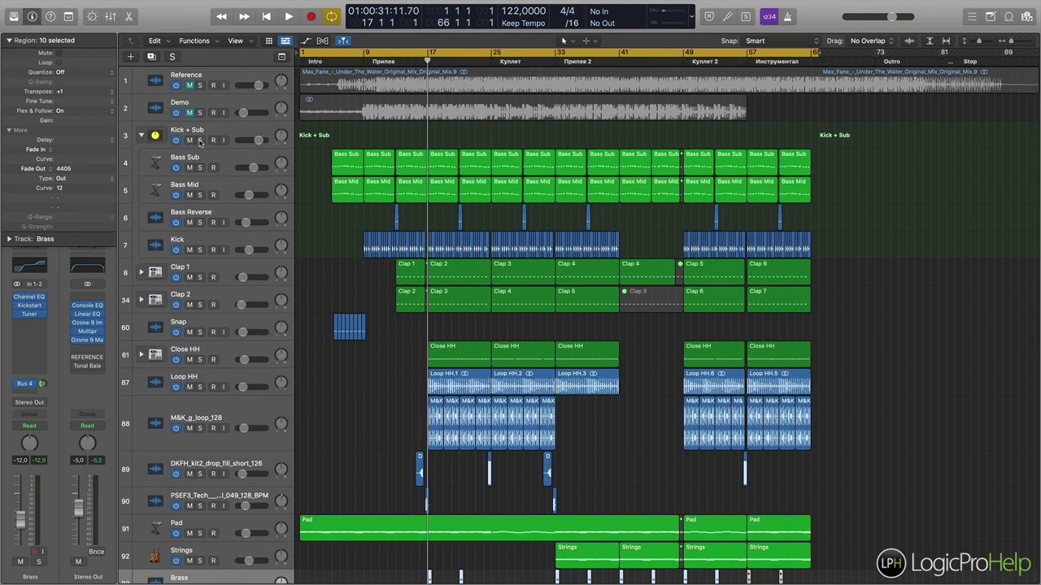
left_click(200, 140)
key("space")
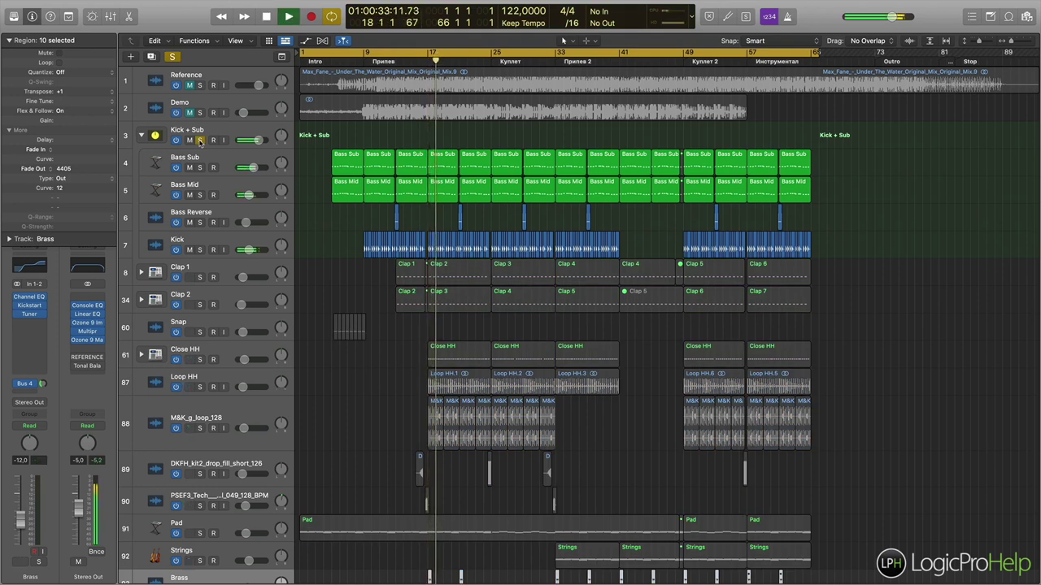
key("space")
scroll(446, 260, "right", 1)
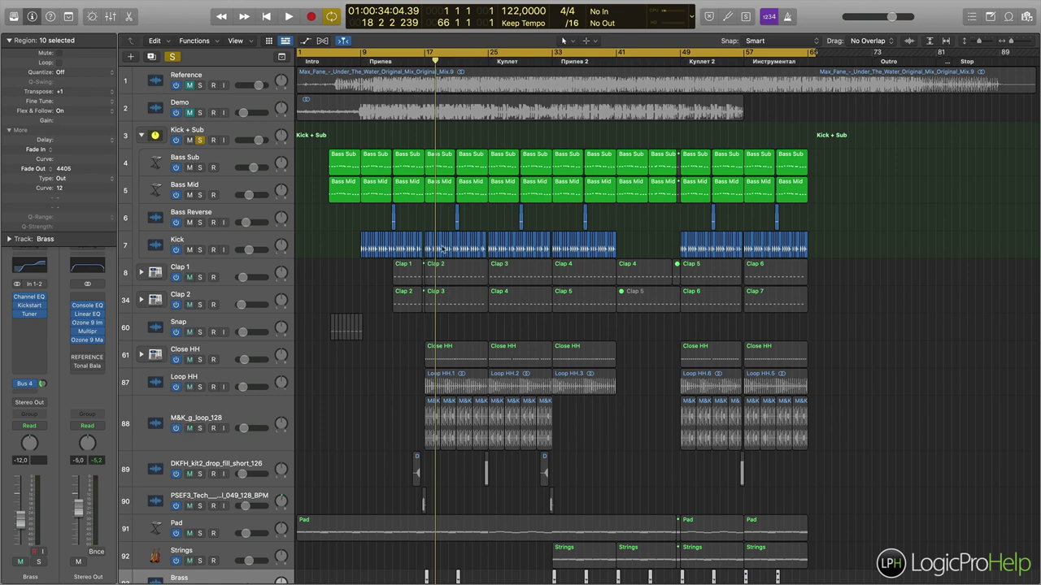
- Solo the Audio 15 and Audio 16 vocals for a short playback from bar 17, and unsolo Audio 15
left_click(423, 62)
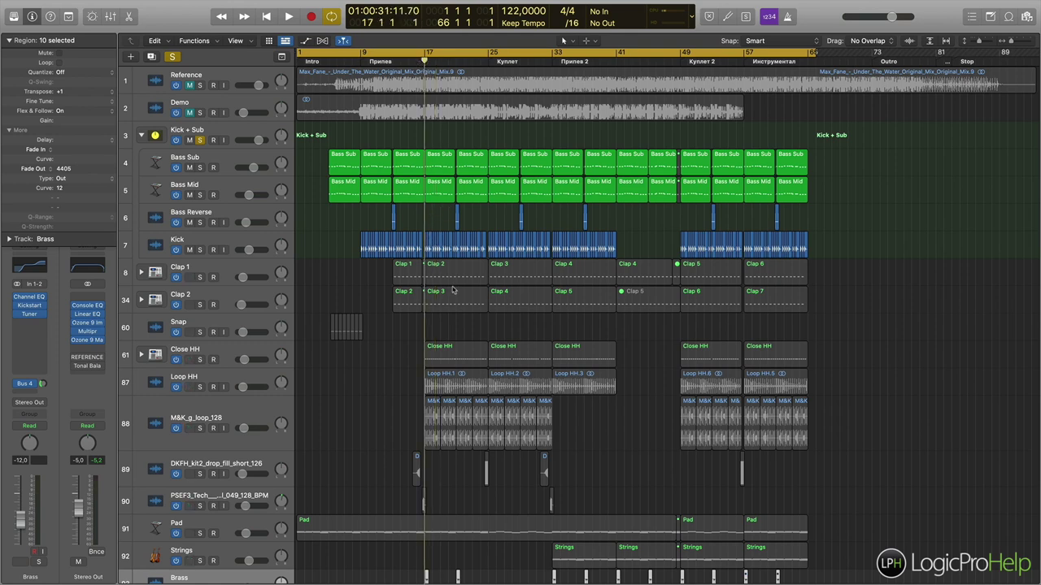
scroll(452, 290, "down", 10)
scroll(453, 290, "down", 10)
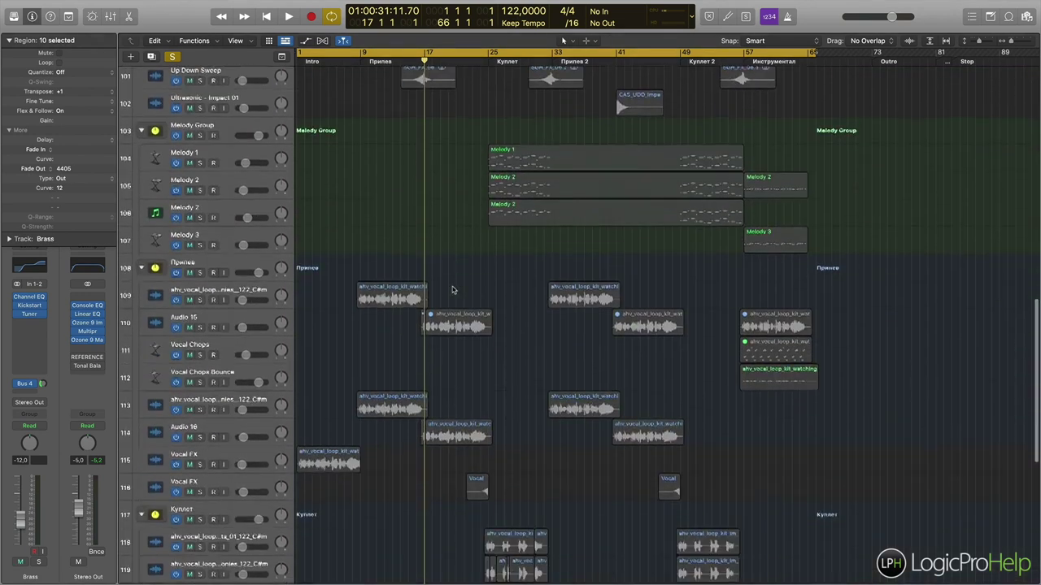
left_click(200, 226)
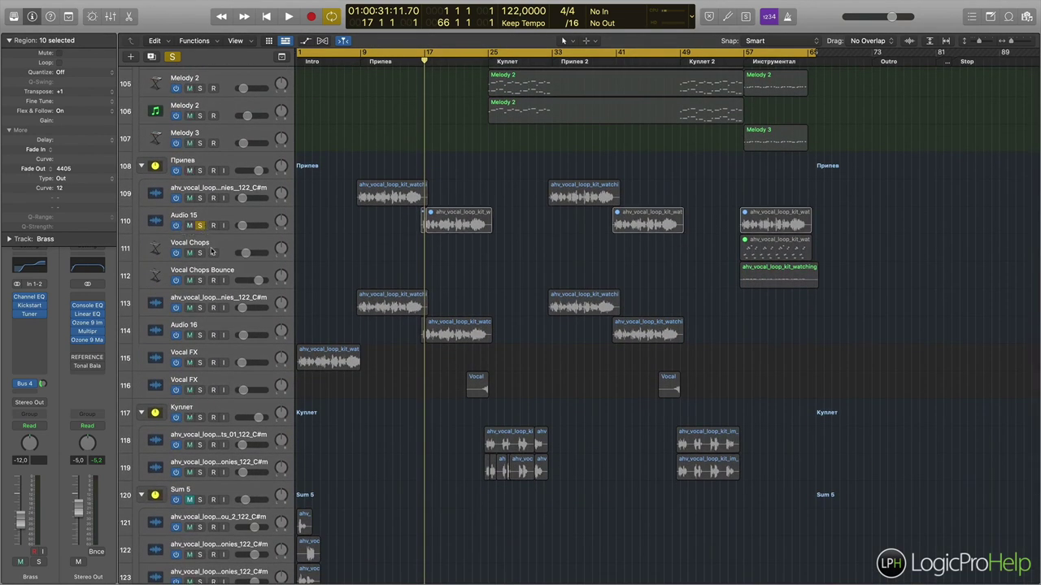
left_click(200, 335)
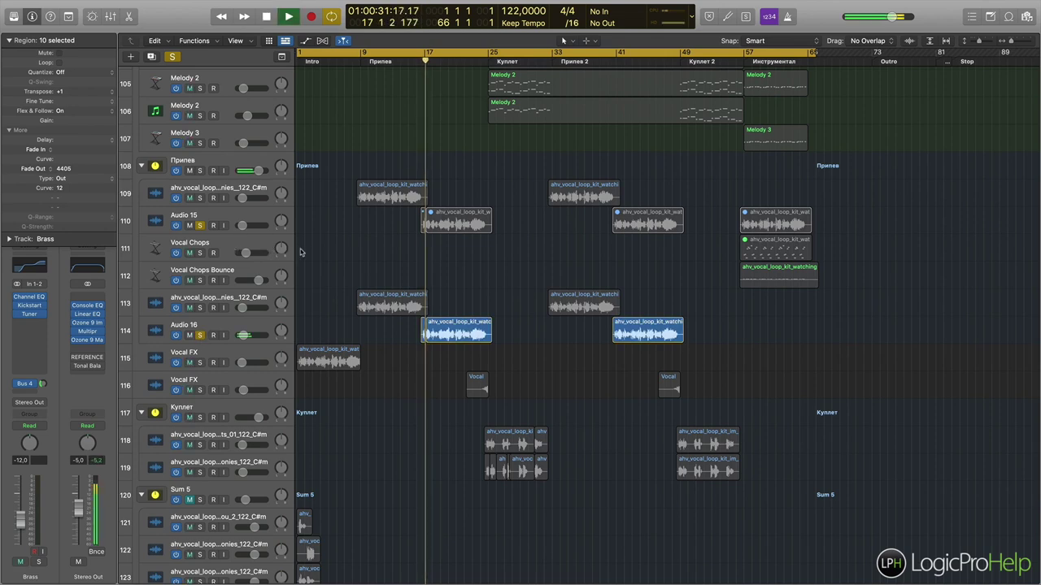
key("space")
left_click(202, 226)
- Play the soloed Kick + Sub group together with the Audio 16 vocal from about bar 17 to bar 20
scroll(460, 284, "down", 5)
scroll(460, 289, "down", 5)
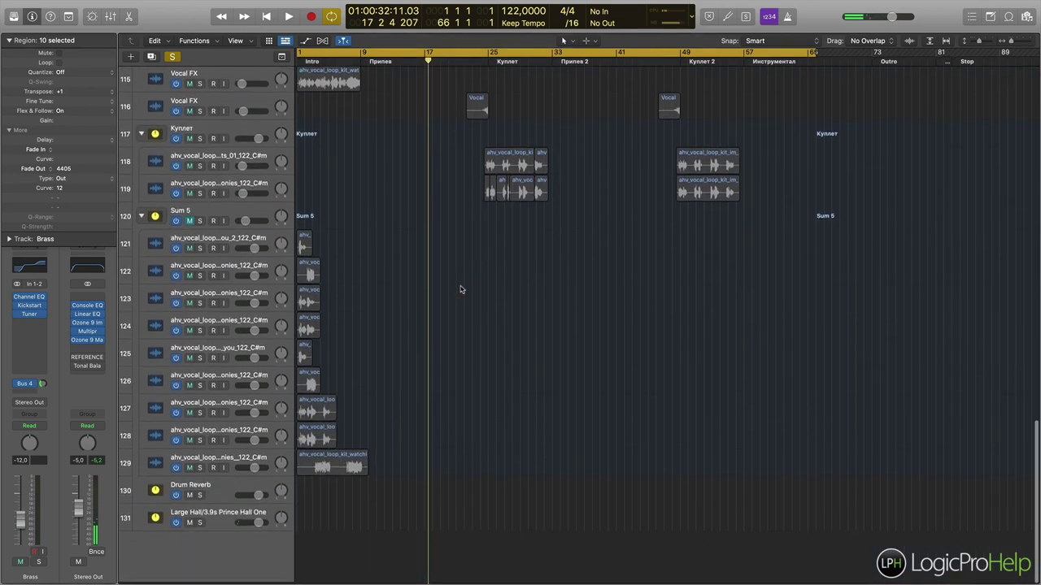
scroll(461, 289, "up", 20)
scroll(460, 288, "up", 14)
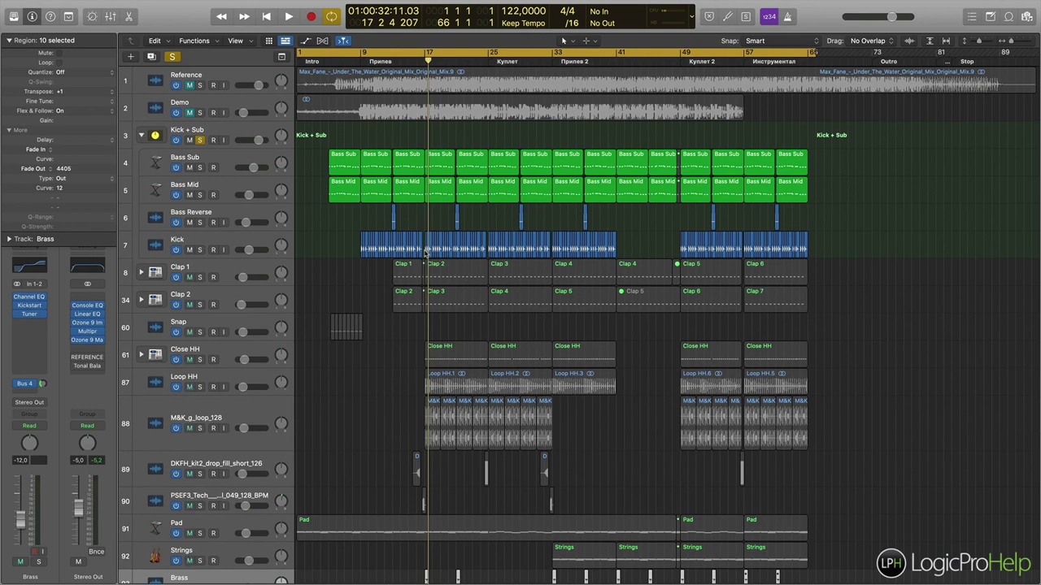
key("space")
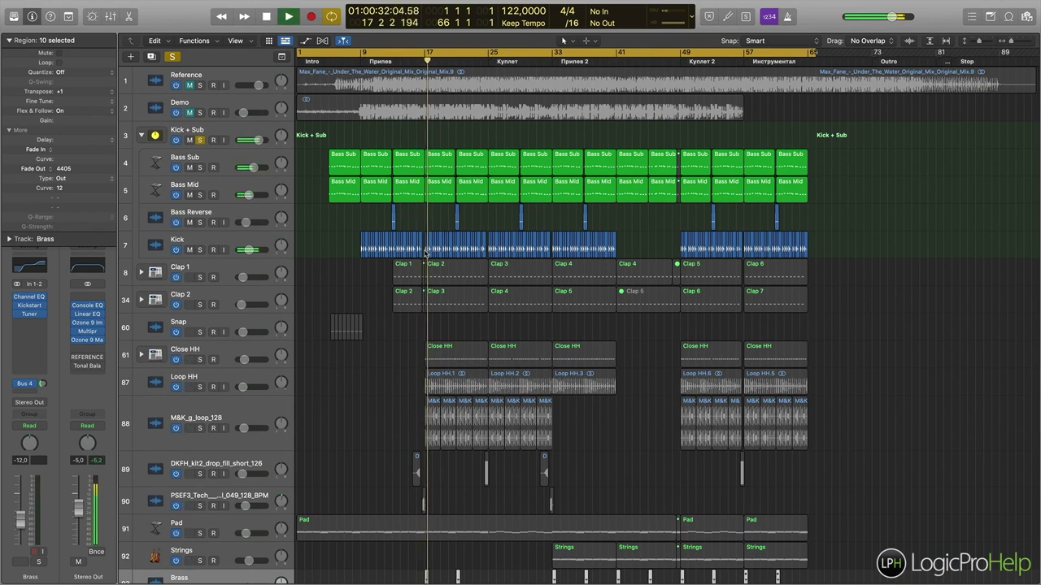
scroll(443, 300, "down", 3)
scroll(442, 300, "down", 15)
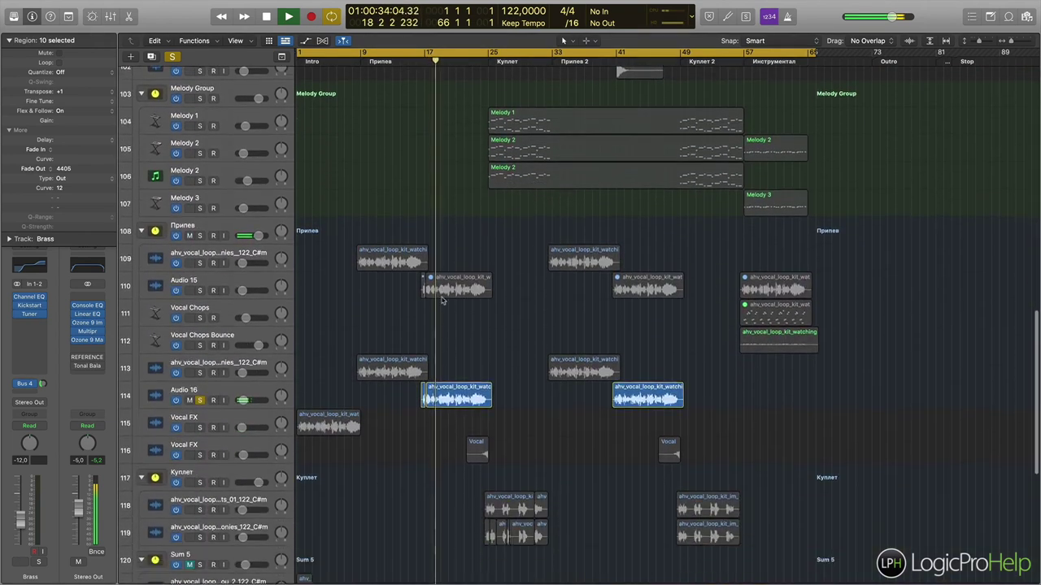
scroll(441, 300, "down", 1)
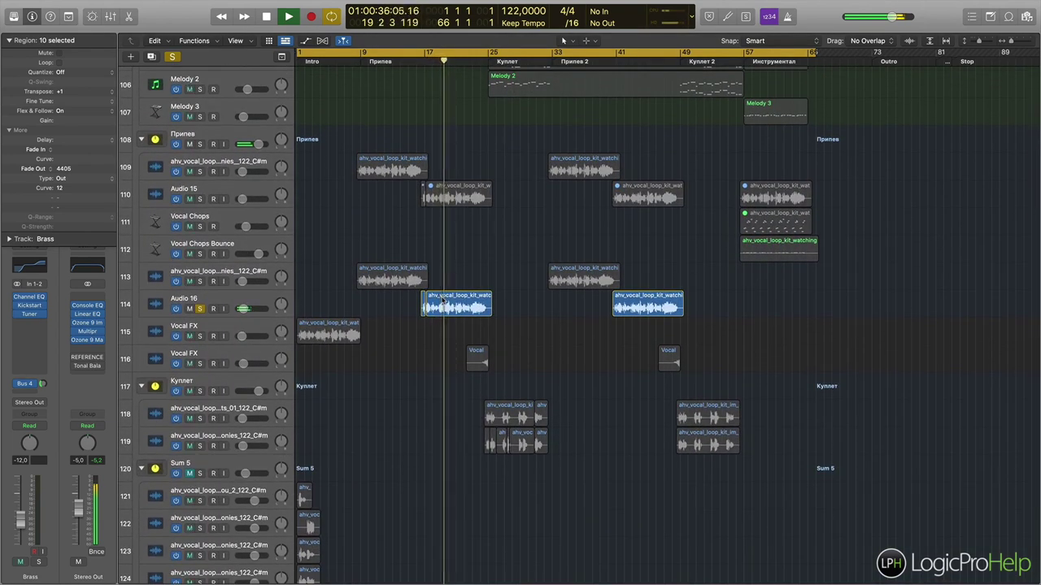
key("space")
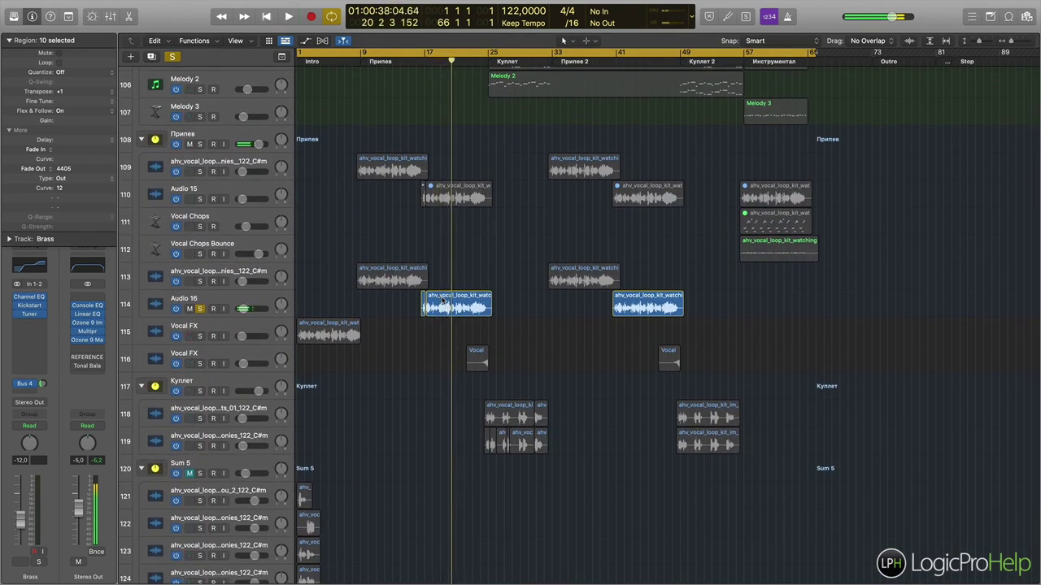
- Audition the Brass track along with the soloed tracks from bar 17, and clear all solos
scroll(441, 301, "up", 15)
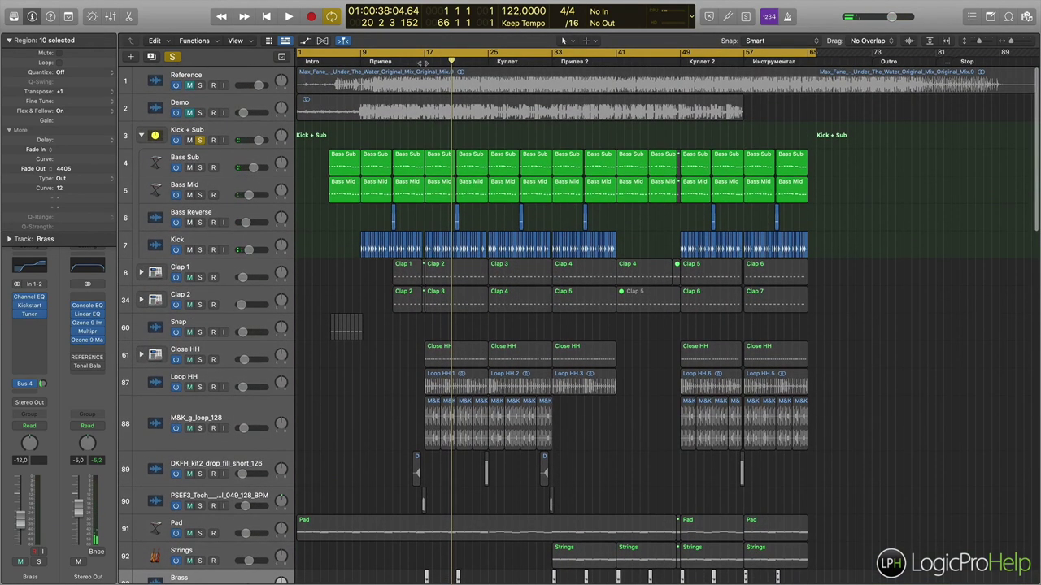
left_click(423, 63)
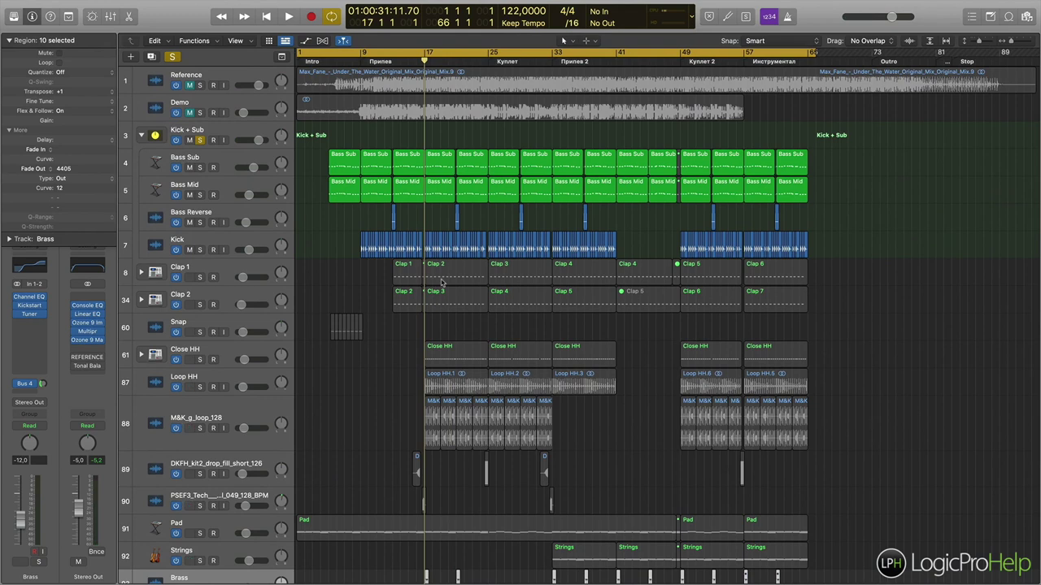
scroll(439, 292, "down", 10)
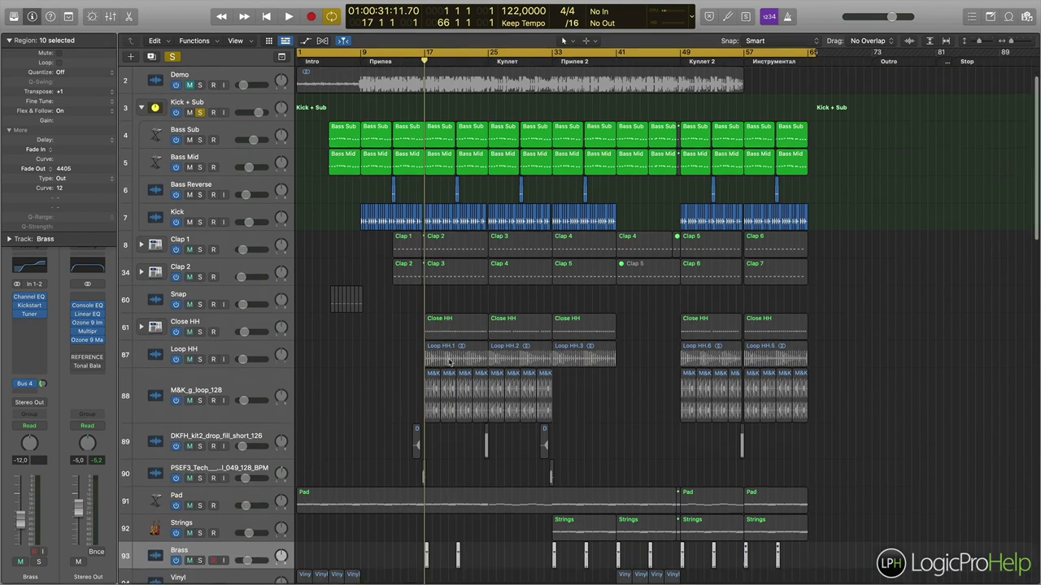
scroll(439, 302, "down", 7)
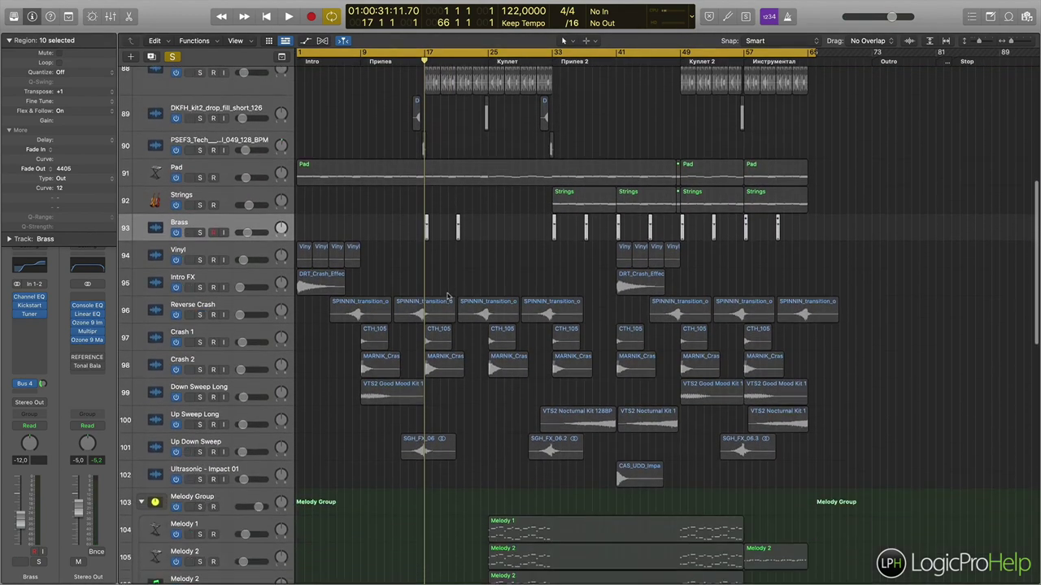
scroll(453, 294, "up", 7)
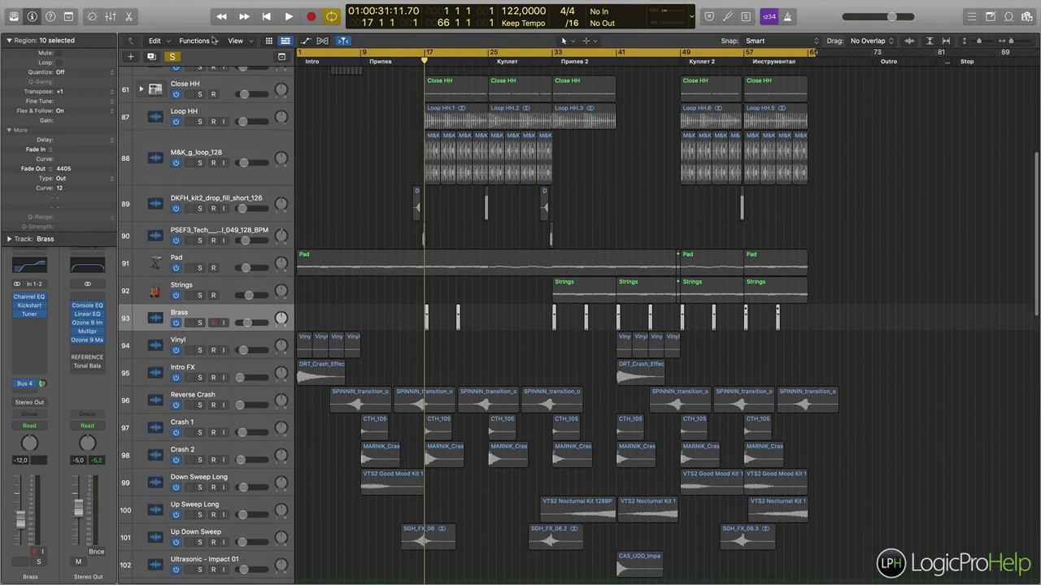
left_click(199, 323)
key("space")
key("space")
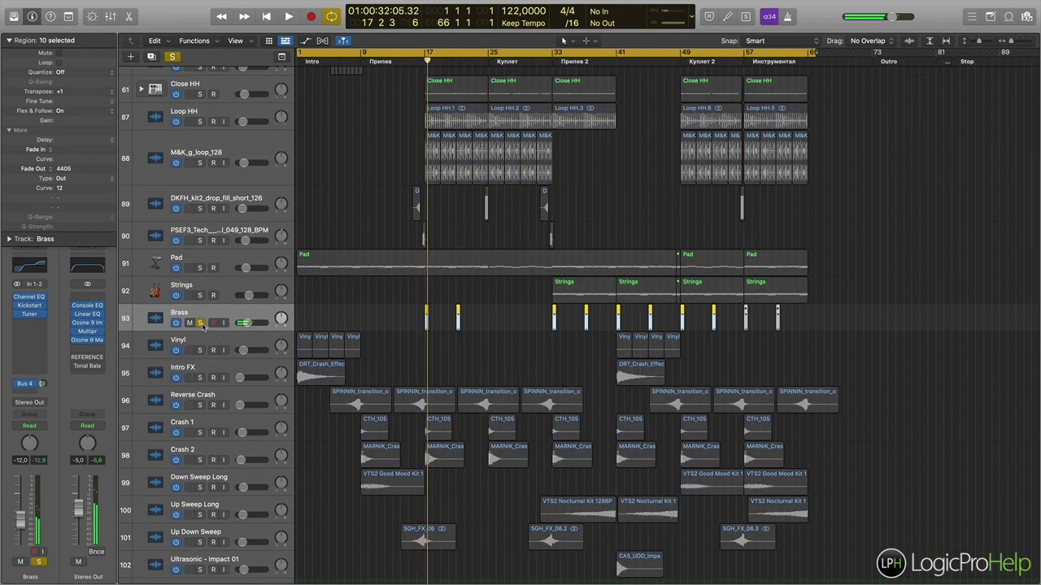
left_click(199, 322)
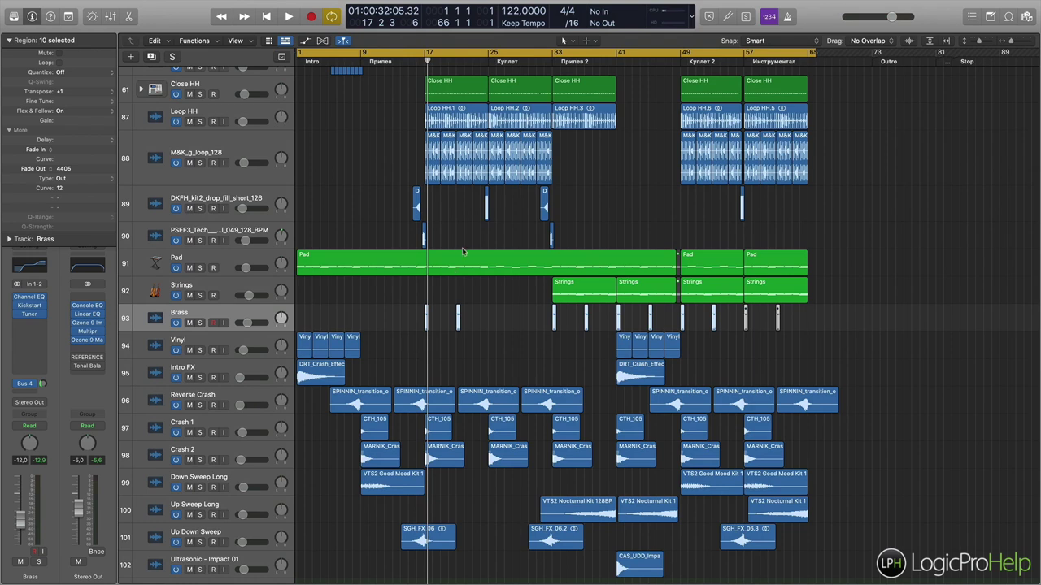
- Examine the insert plug-ins on the Audio 16 track and the Припев group, and return the playhead to bar 17
scroll(462, 252, "up", 10)
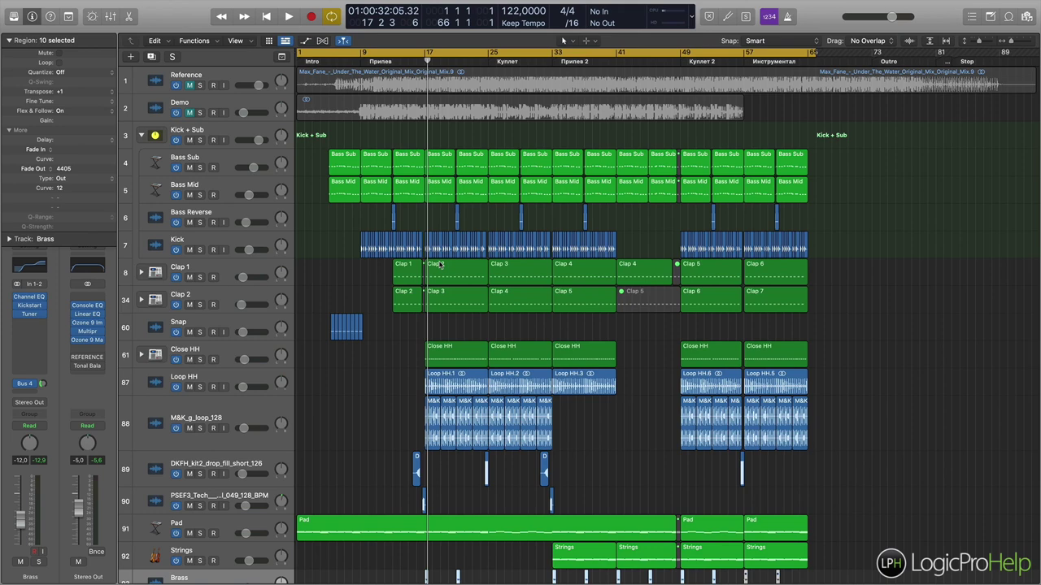
scroll(437, 265, "down", 20)
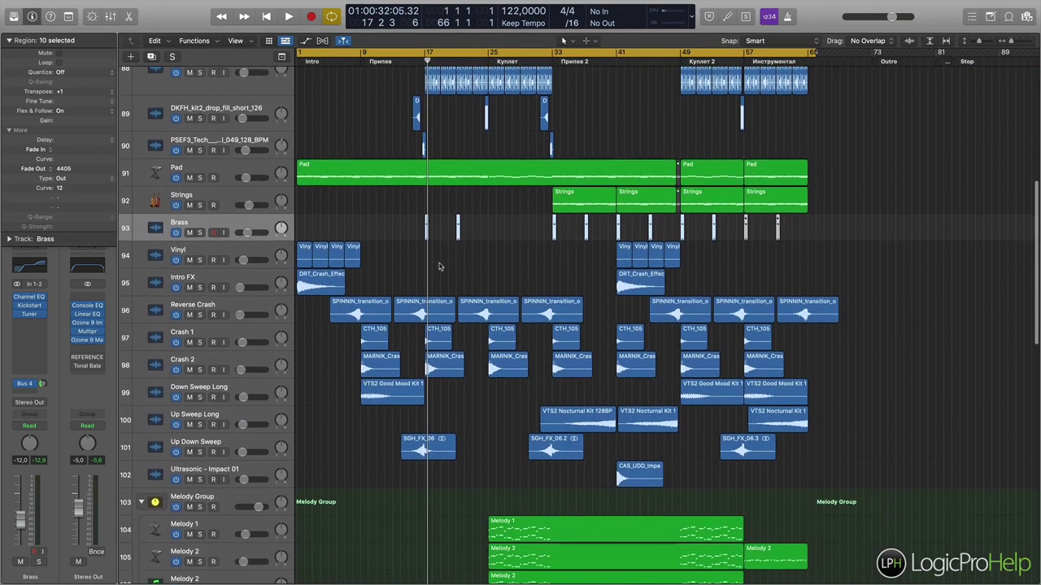
scroll(439, 266, "down", 10)
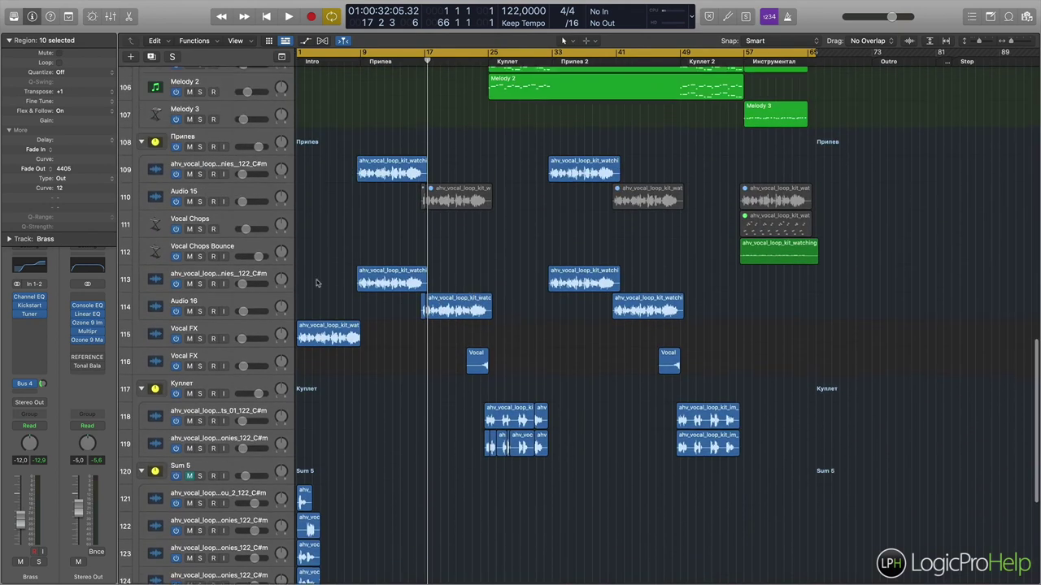
left_click(236, 322)
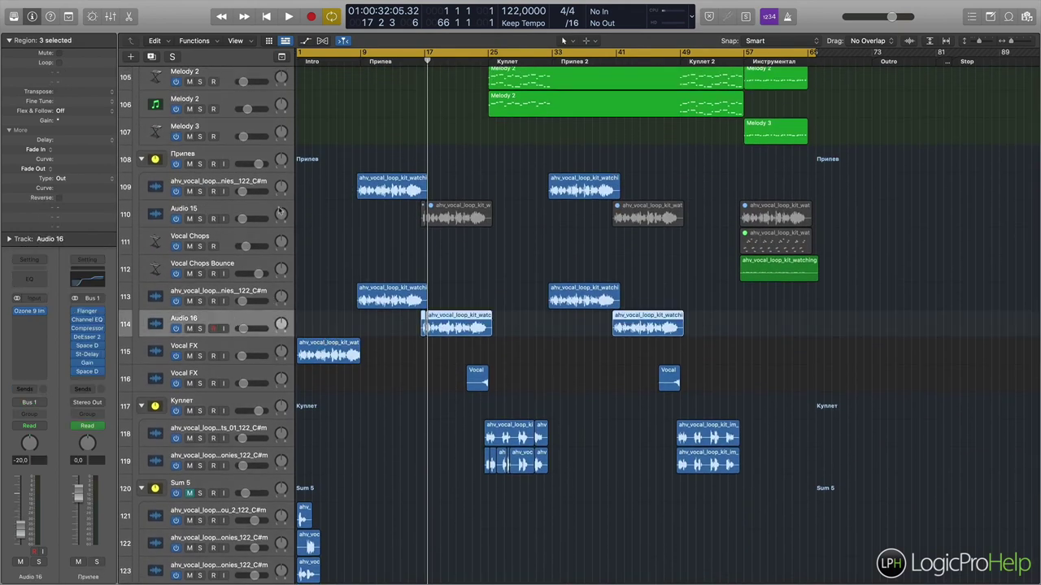
left_click(226, 154)
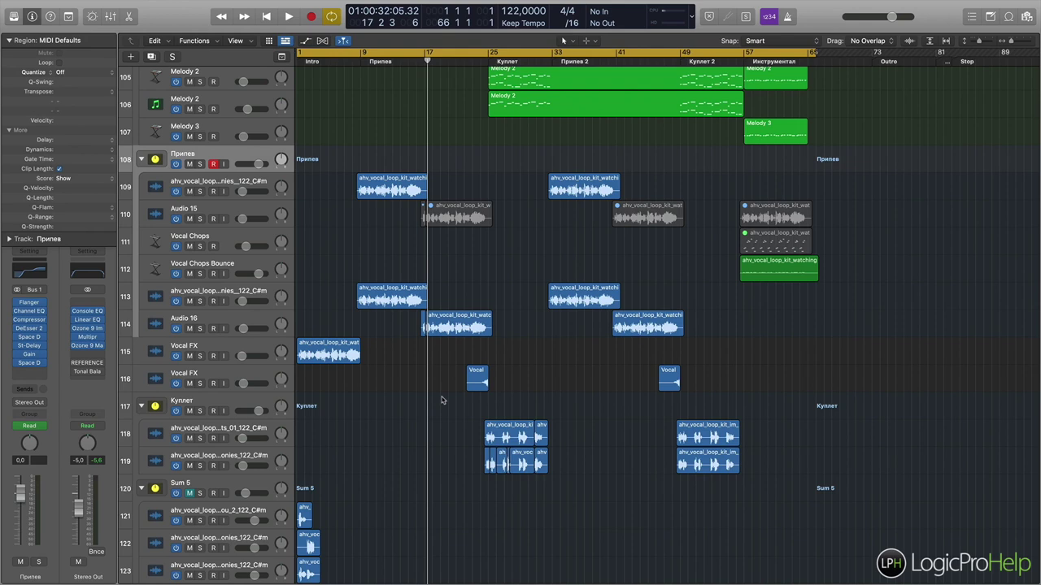
left_click(424, 64)
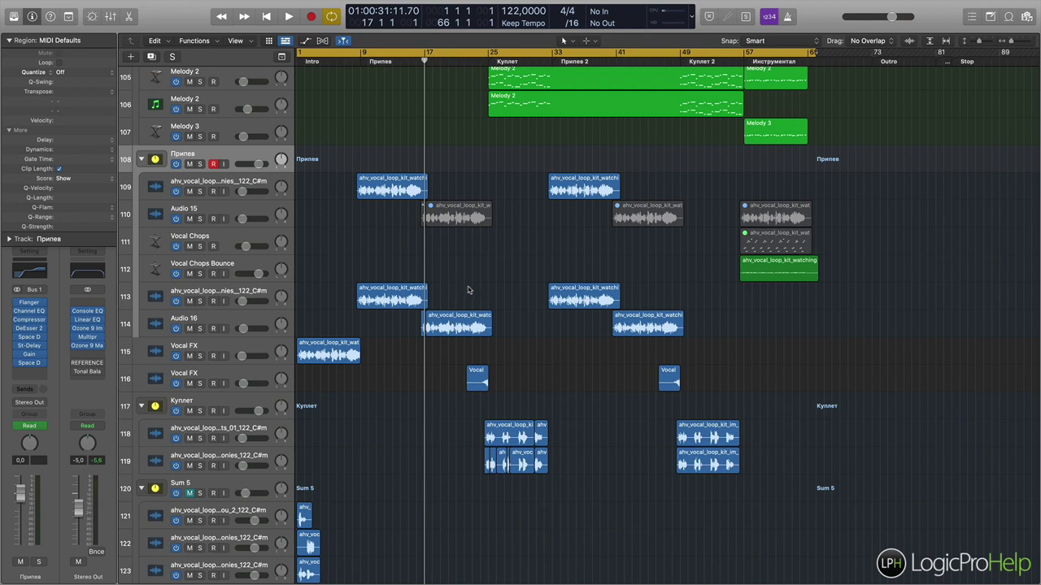
- Play the full mix from bar 25 to about bar 32 while viewing the melody, effects and Куплет vocal tracks
left_click(489, 61)
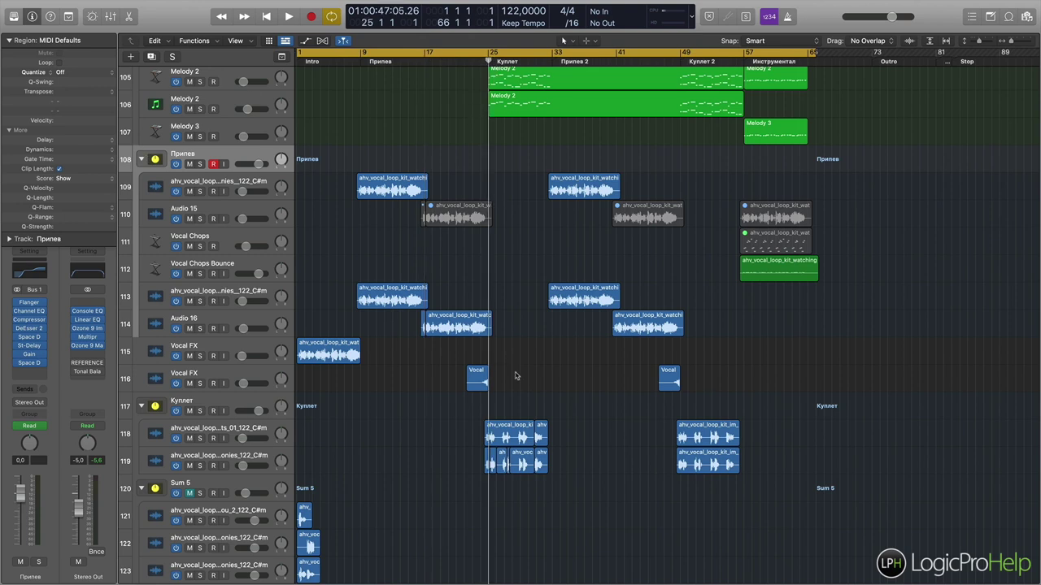
key("b")
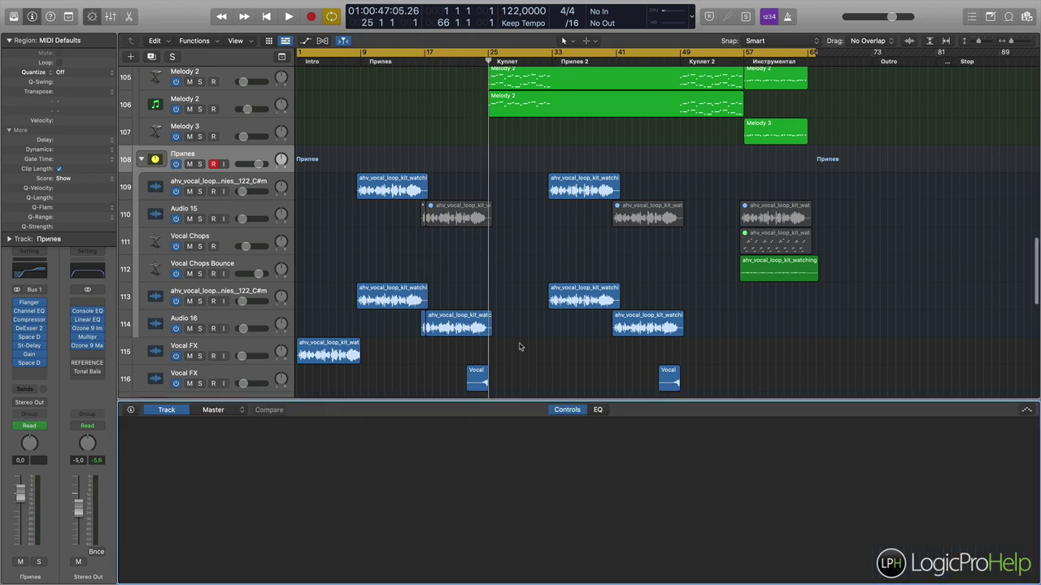
key("space")
key("b")
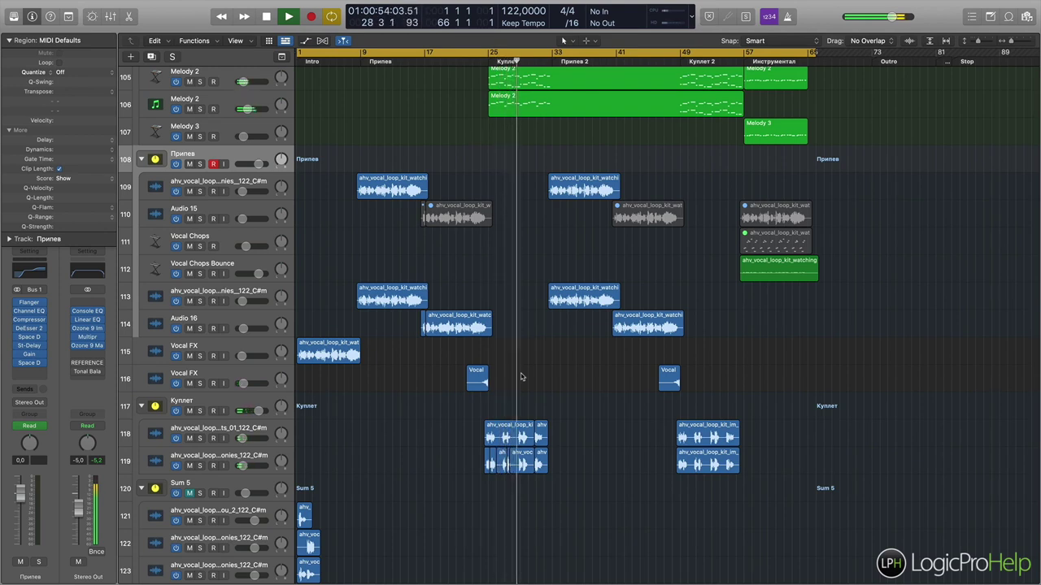
scroll(521, 376, "up", 5)
scroll(521, 376, "up", 2)
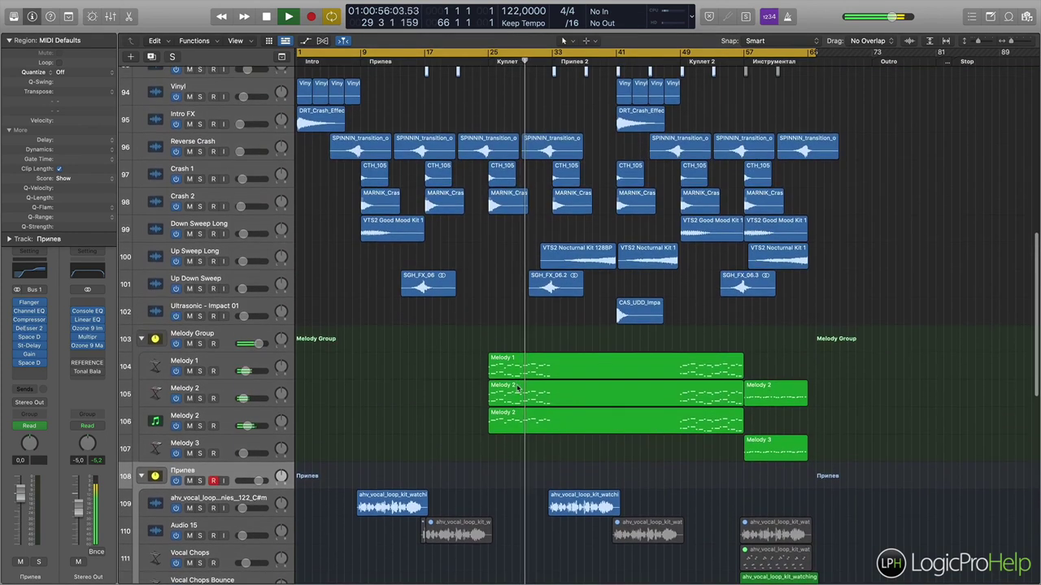
scroll(521, 388, "down", 10)
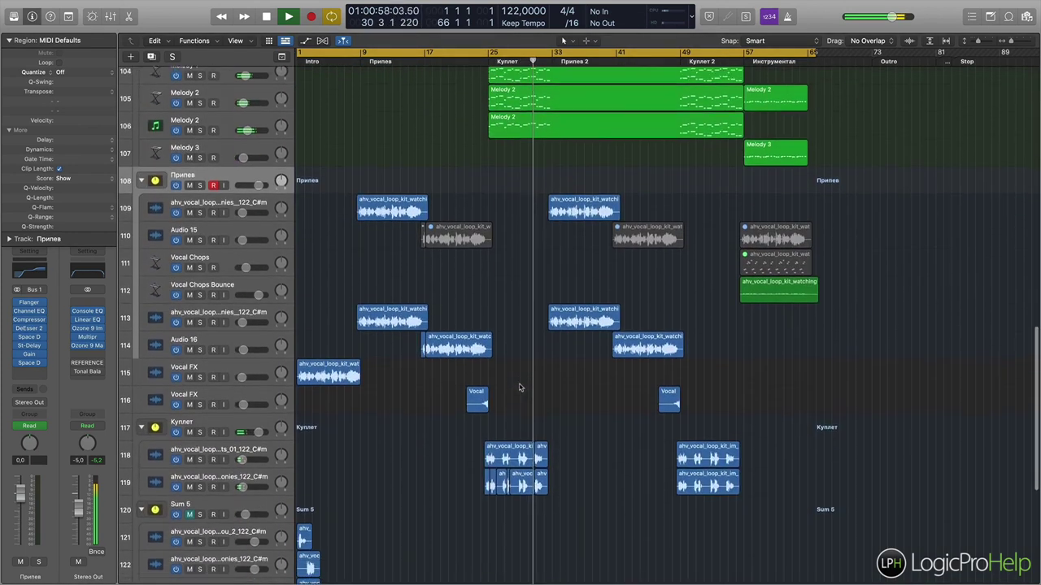
scroll(520, 387, "up", 8)
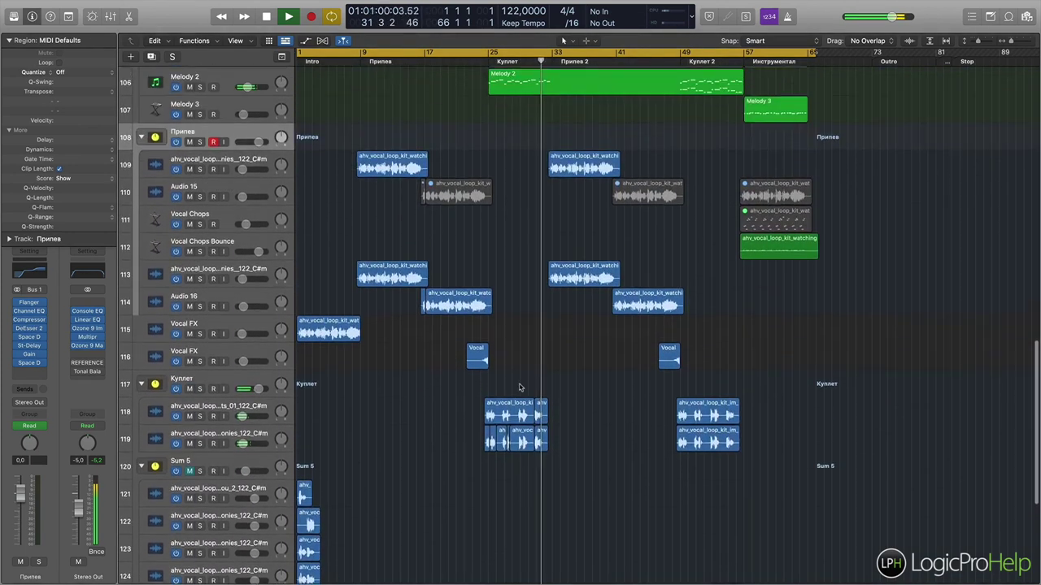
scroll(520, 388, "up", 1)
key("space")
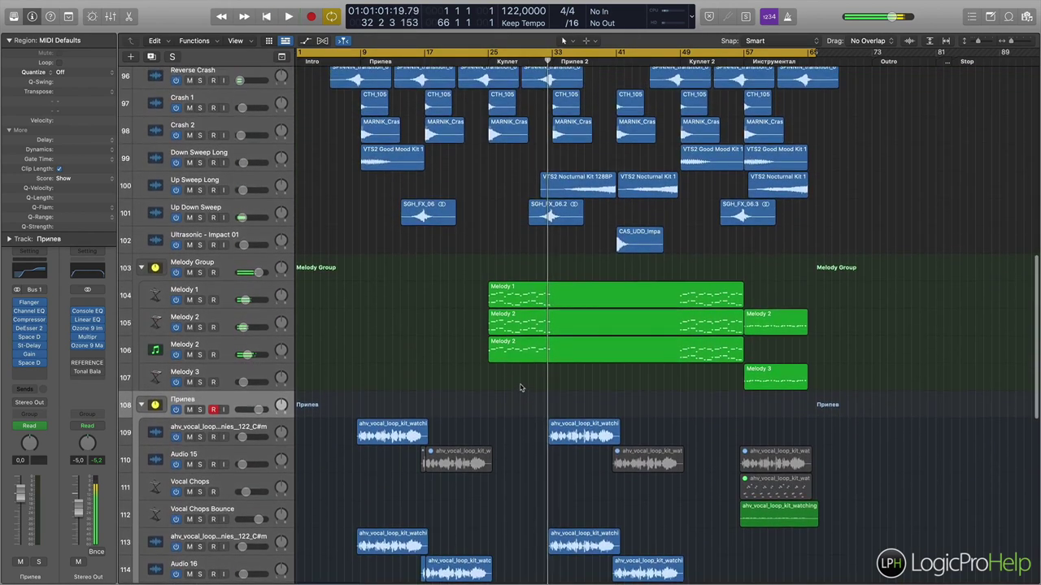
- Solo the Melody Group and play it briefly from bar 25
left_click(487, 61)
left_click(199, 273)
key("space")
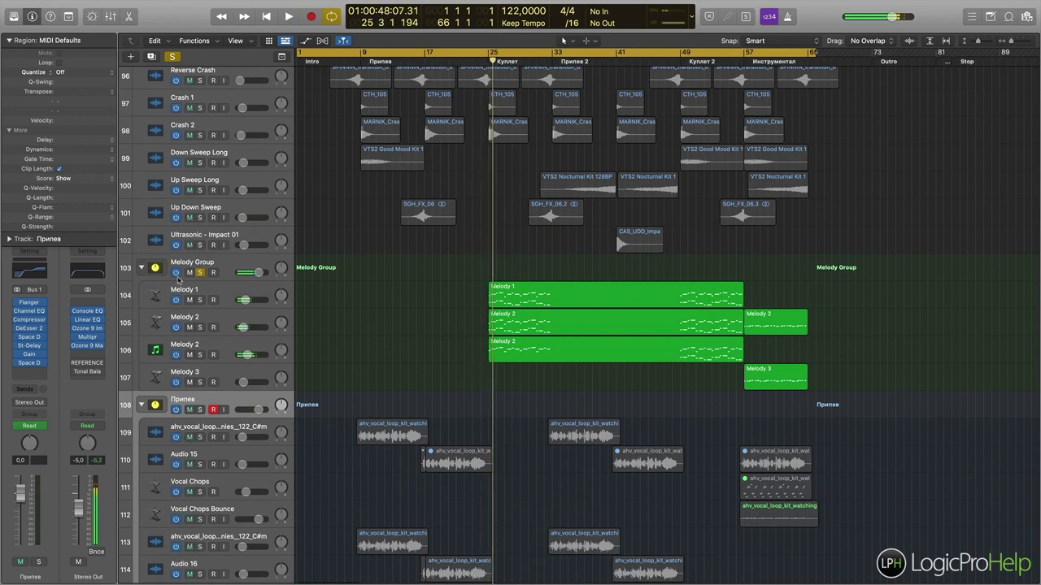
- Add the Kick, Bass Mid and Bass Sub tracks to the solo and play them with the melodies to about bar 27
scroll(464, 330, "up", 20)
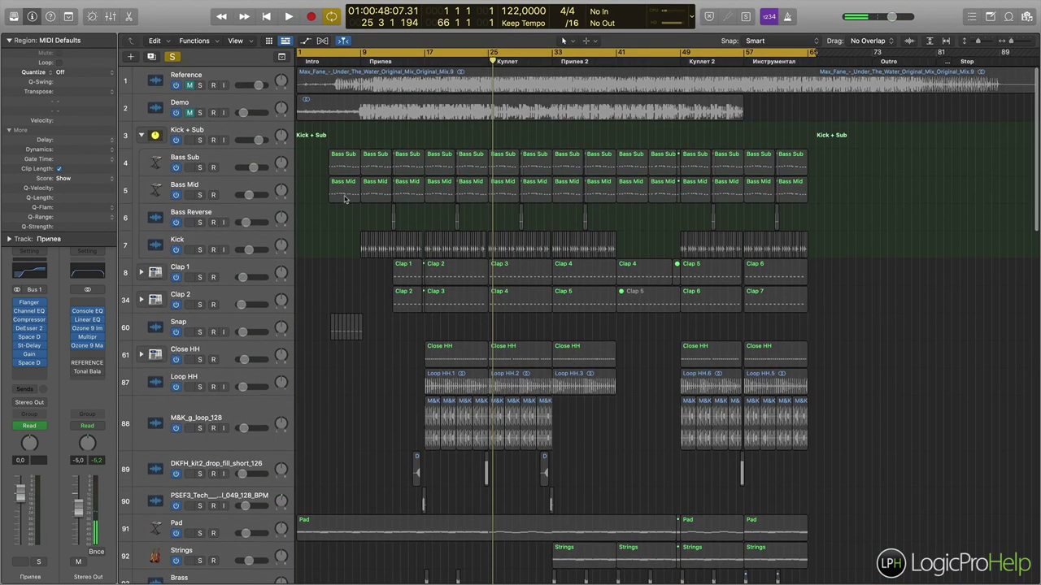
left_click(201, 250)
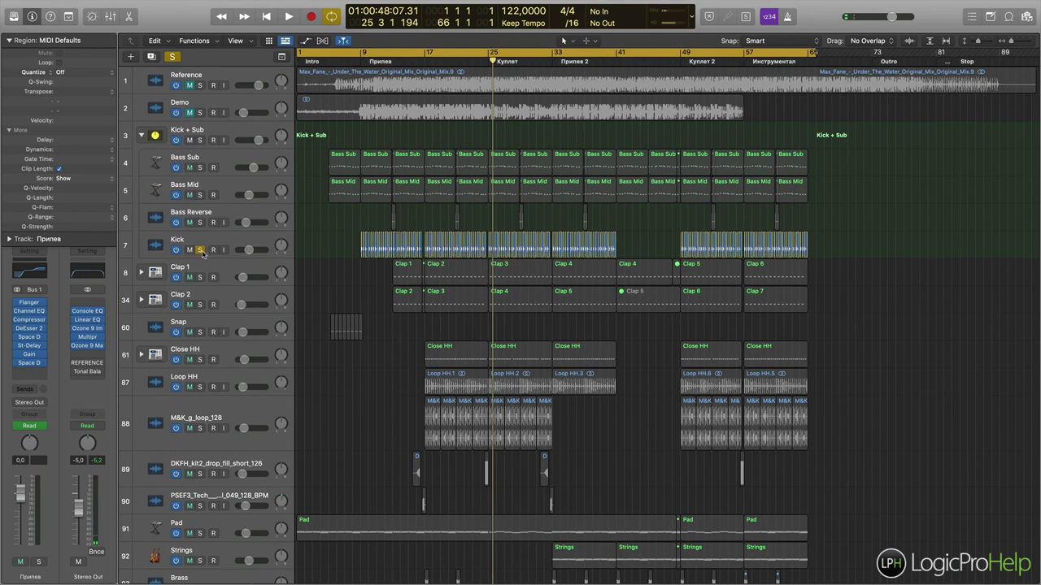
left_click(200, 195)
left_click(200, 167)
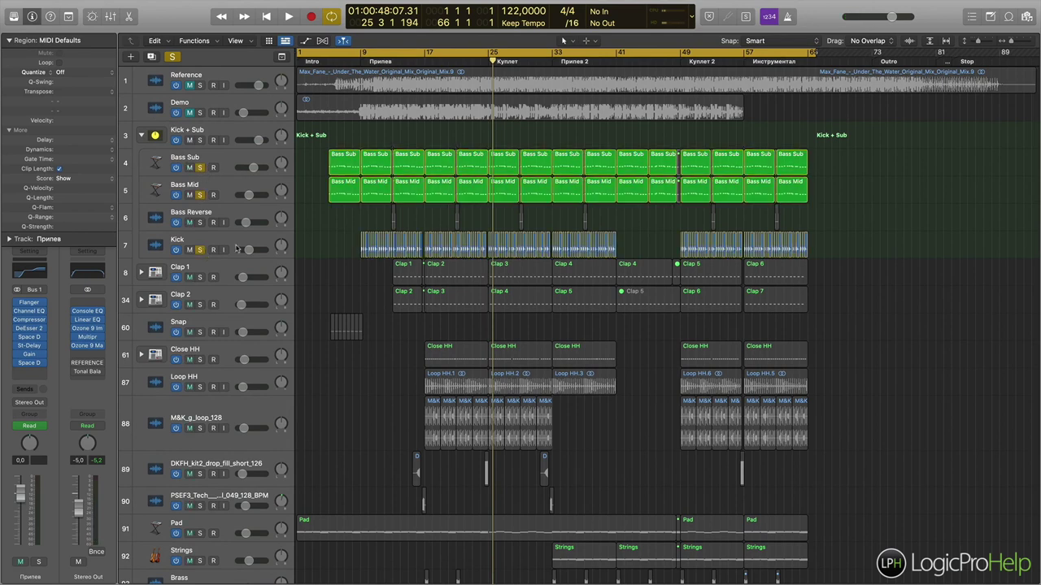
scroll(438, 294, "down", 15)
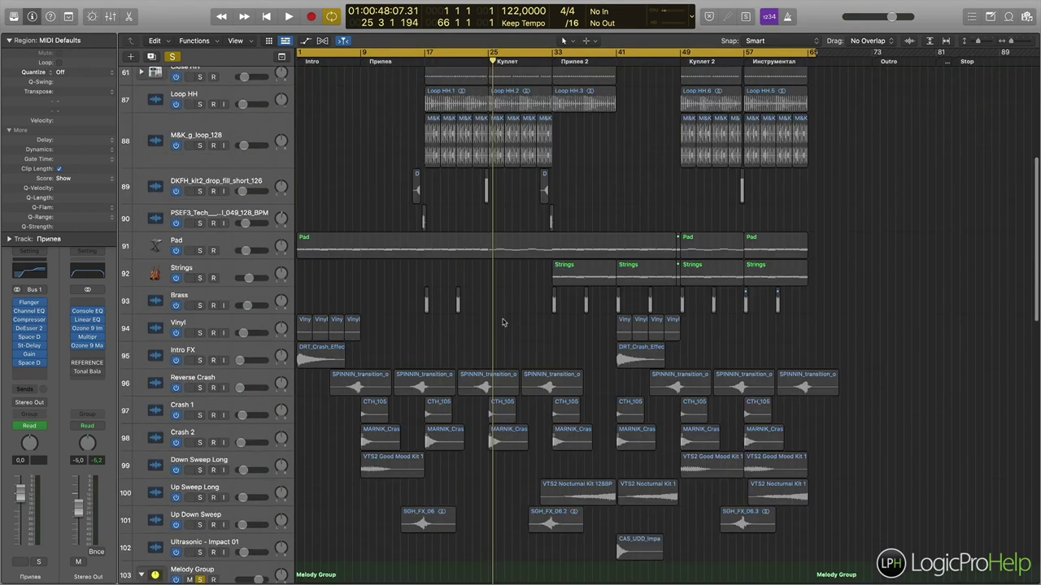
key("space")
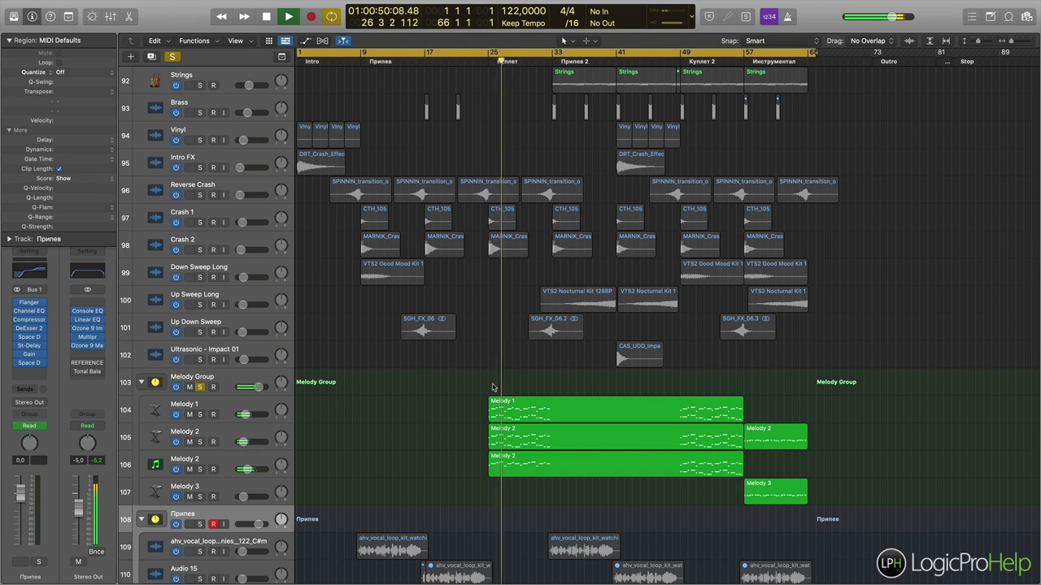
key("space")
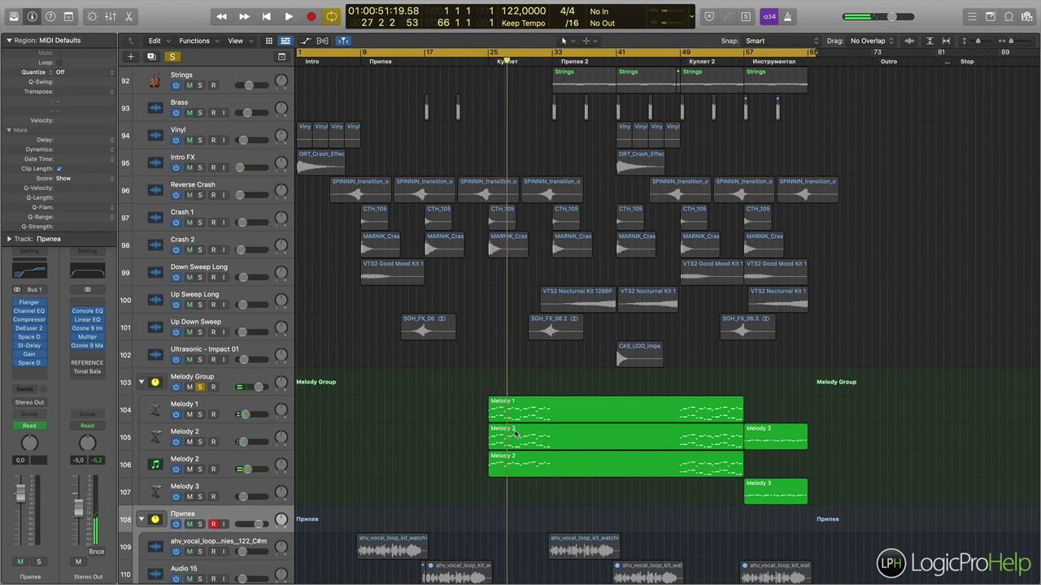
- Solo the two Куплет vocal tracks as well, play the soloed tracks from bar 25 to about bar 27, and clear all solos
scroll(513, 431, "down", 5)
scroll(513, 419, "down", 6)
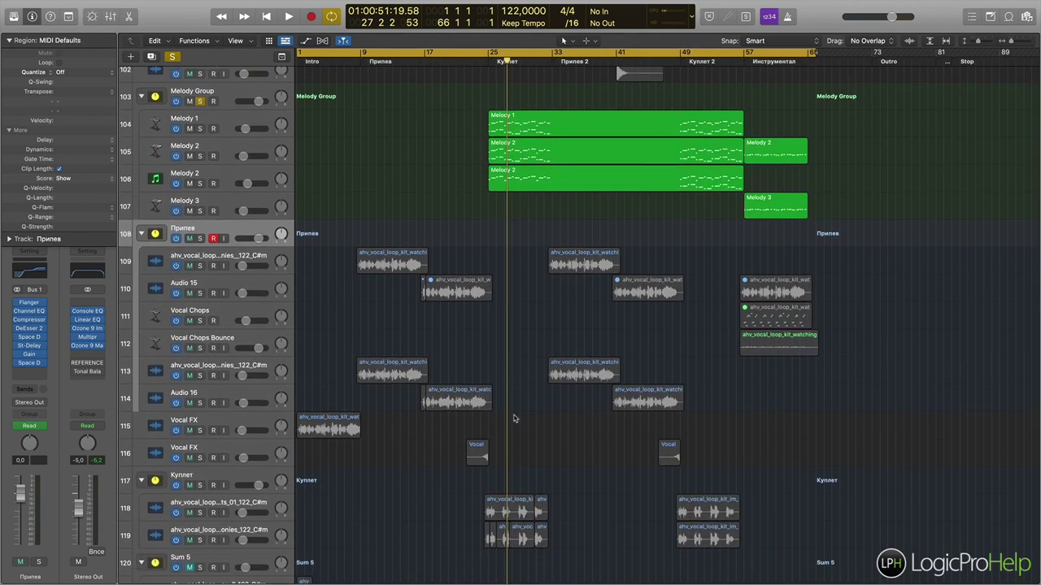
scroll(512, 419, "down", 4)
left_click(199, 408)
left_click(199, 436)
left_click(487, 64)
scroll(508, 237, "up", 7)
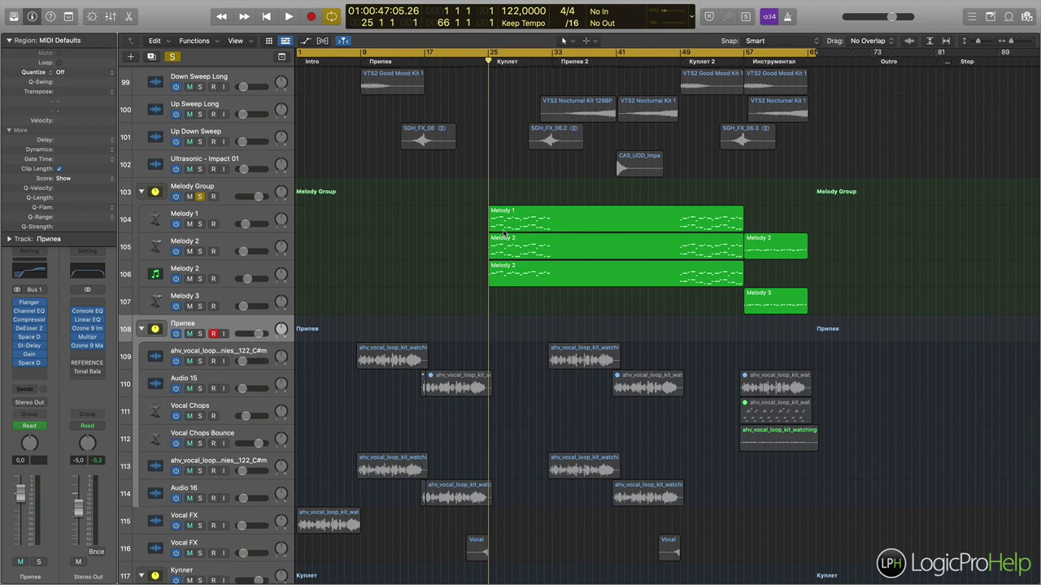
scroll(509, 291, "down", 10)
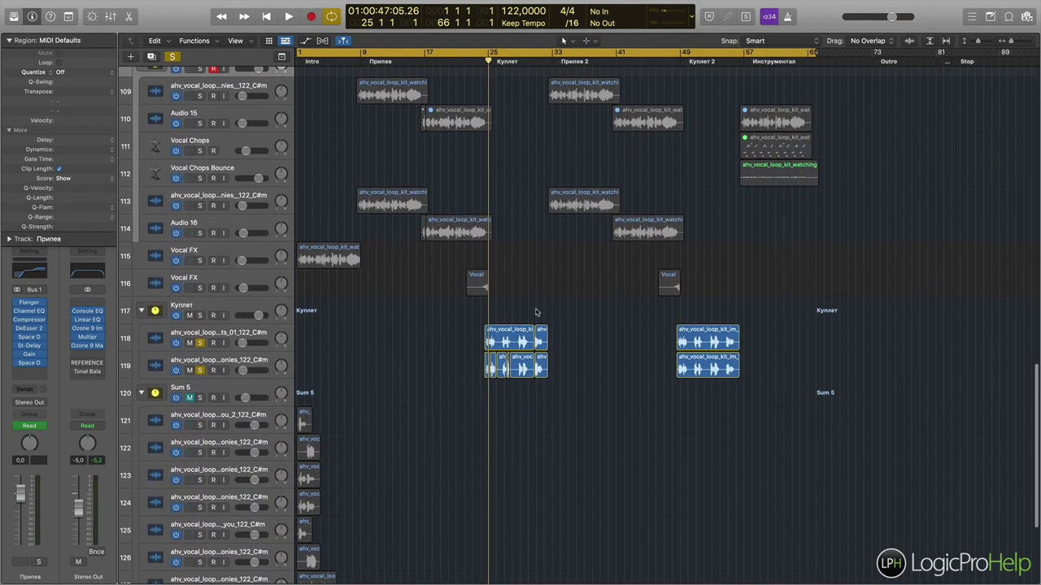
key("space")
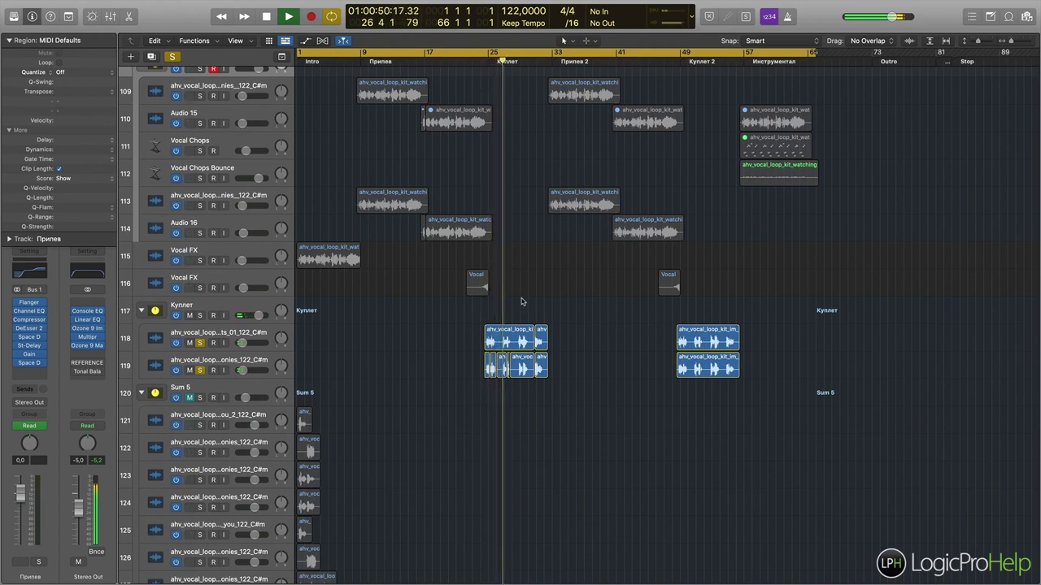
key("space")
scroll(522, 301, "up", 10)
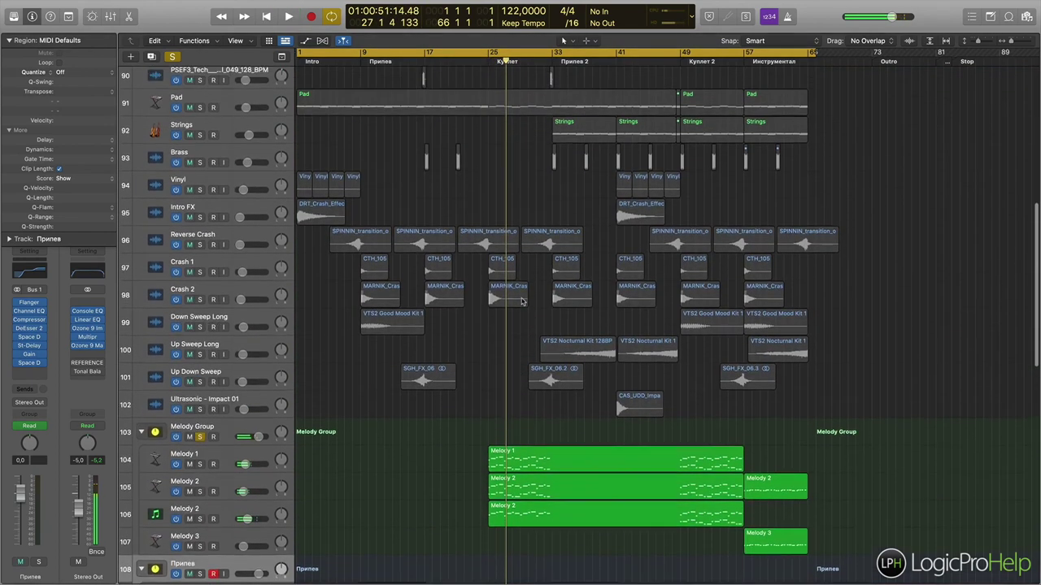
scroll(521, 302, "up", 15)
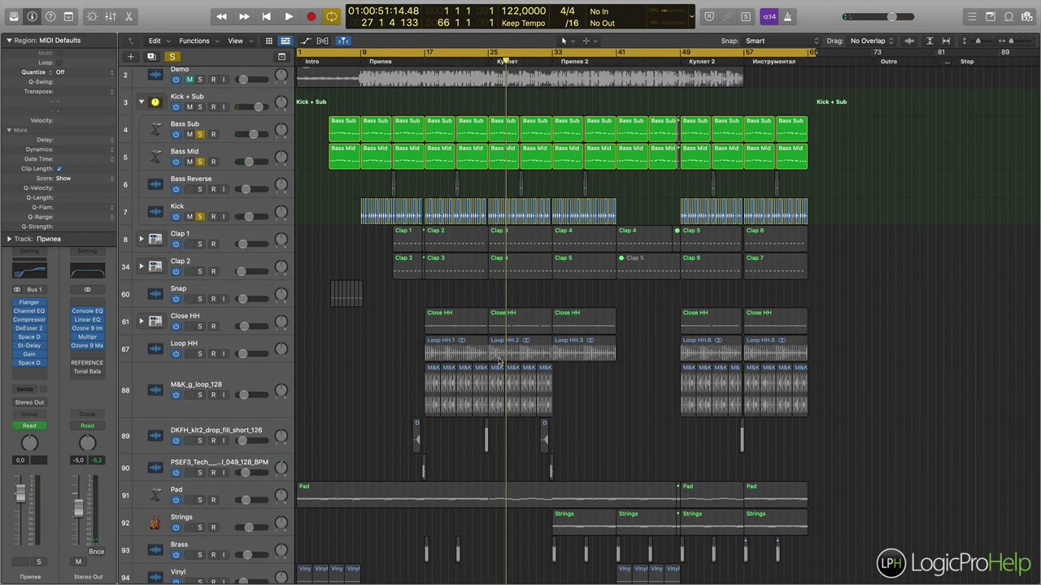
left_click(171, 56)
- Play the full mix of the Инструментал section from bar 57 to about bar 64
left_click(745, 62)
scroll(800, 122, "right", 4)
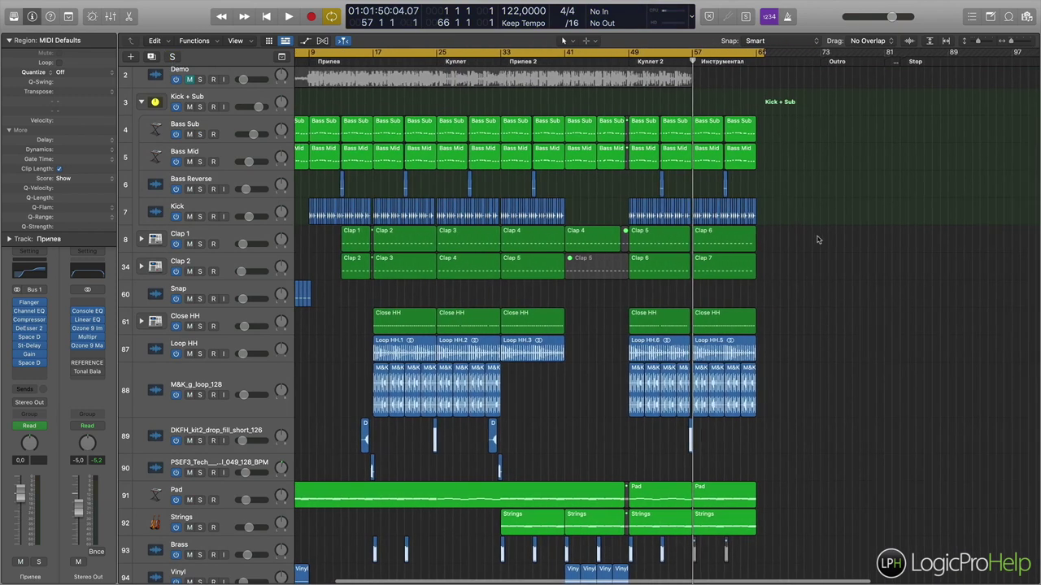
key("space")
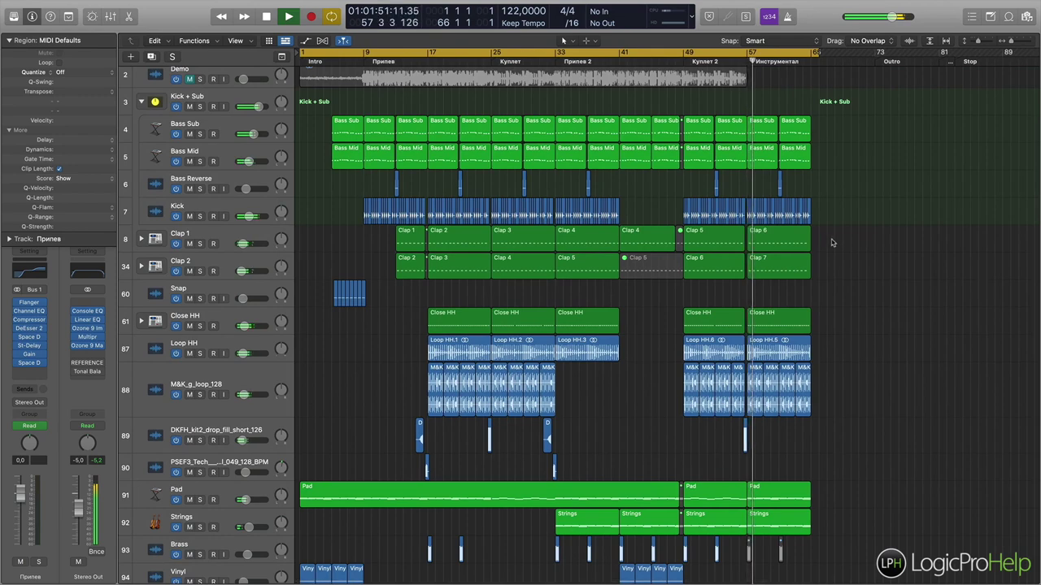
scroll(825, 241, "down", 10)
scroll(831, 242, "down", 16)
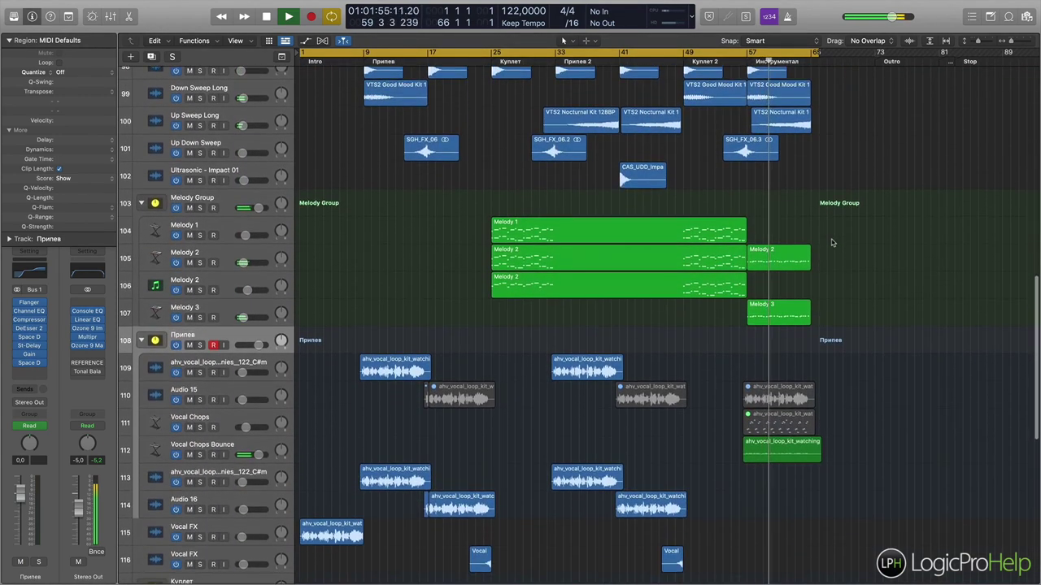
scroll(831, 242, "up", 3)
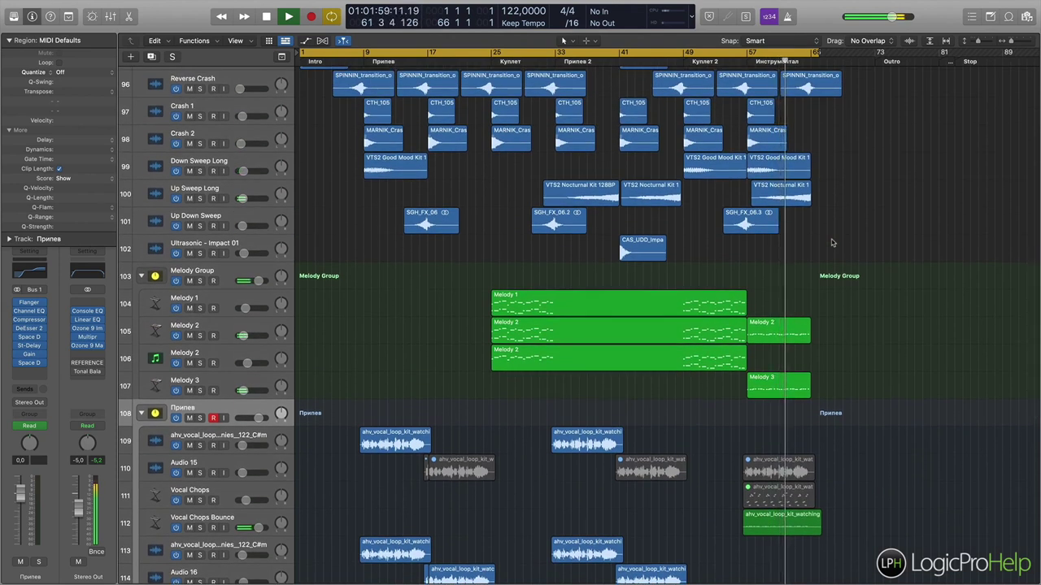
scroll(832, 243, "right", 3)
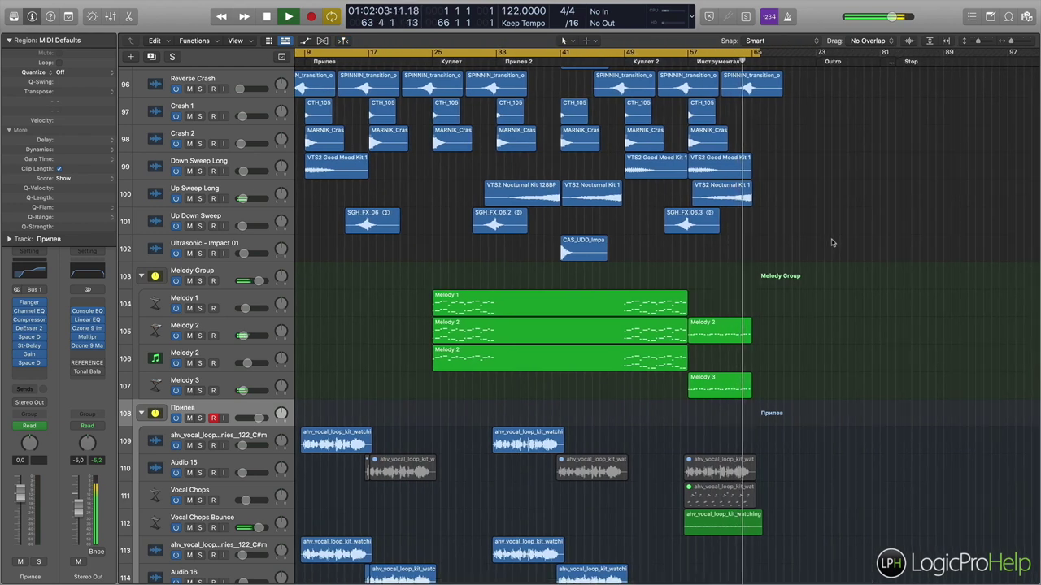
key("space")
- Solo Melody 3 and the Melody 2 track 105, play them briefly from bar 57, and unsolo both
left_click(199, 528)
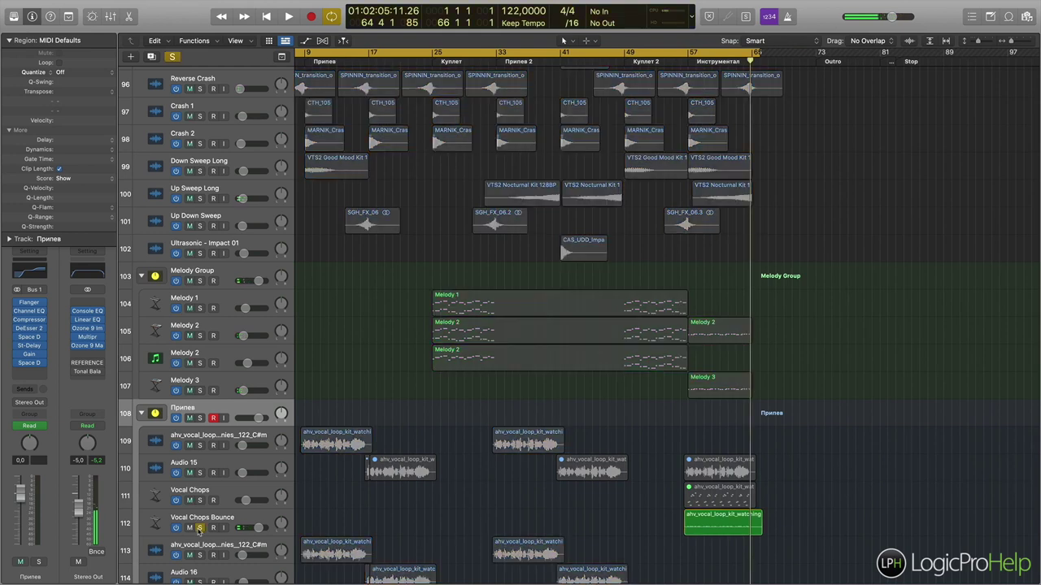
left_click(199, 528)
left_click(200, 391)
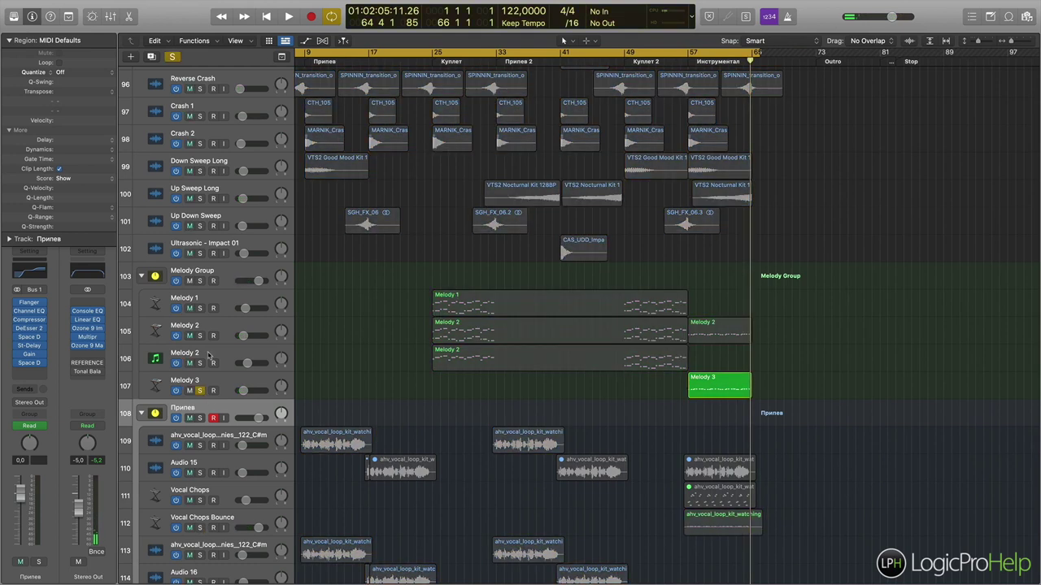
left_click(201, 337)
left_click(690, 64)
key("space")
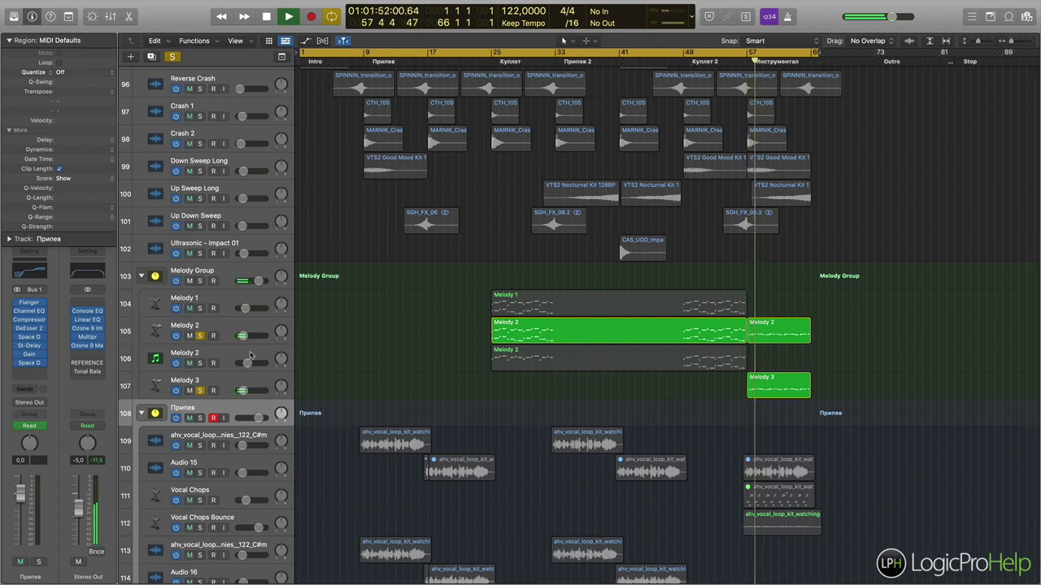
key("space")
left_click(200, 336)
left_click(200, 390)
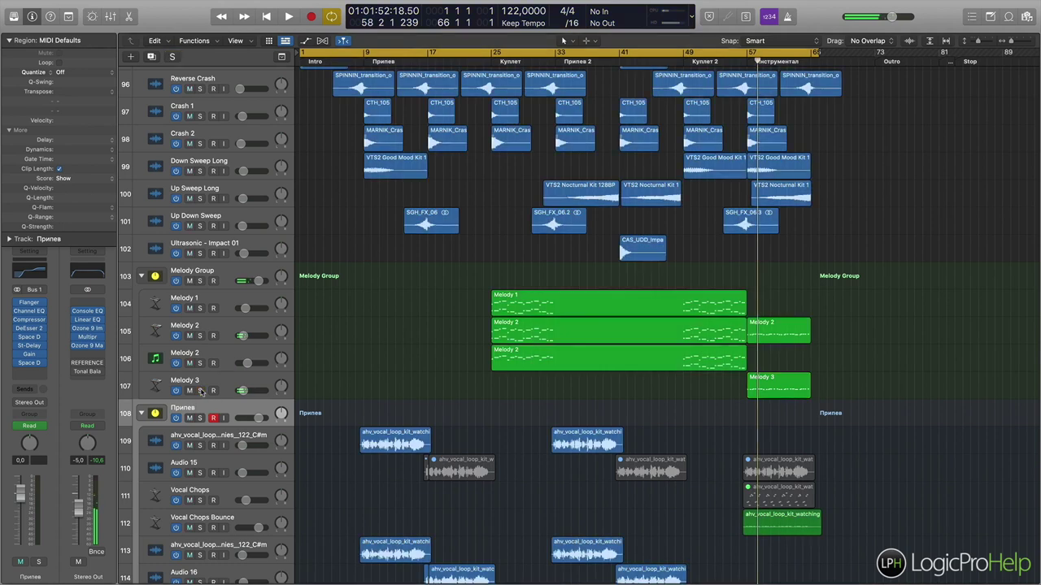
- Select the Vocal Chops Bounce track, look over the arrangement from the drums to the vocals, and move the playhead to bar 17
scroll(763, 465, "down", 3)
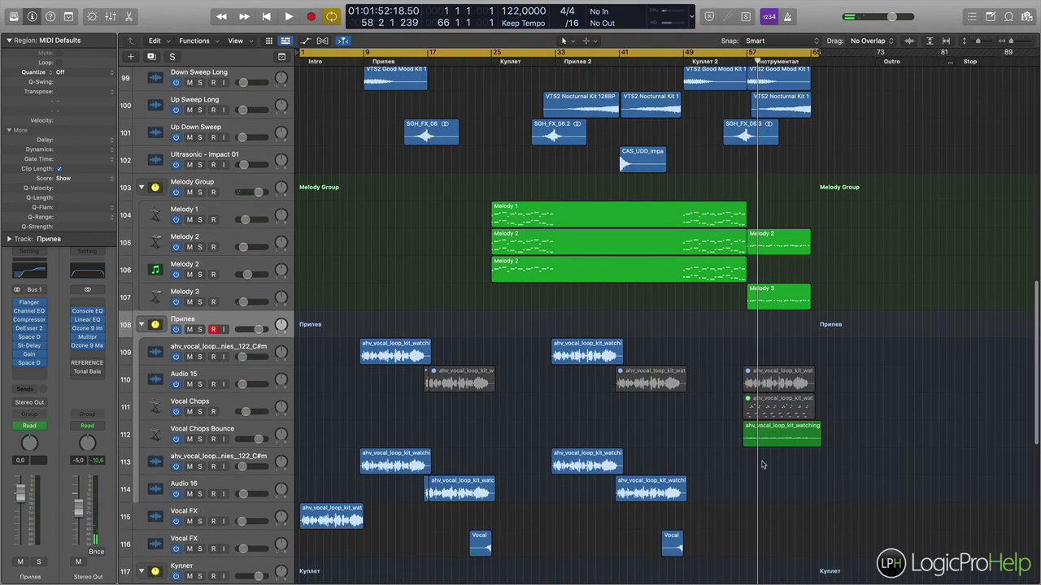
left_click(260, 429)
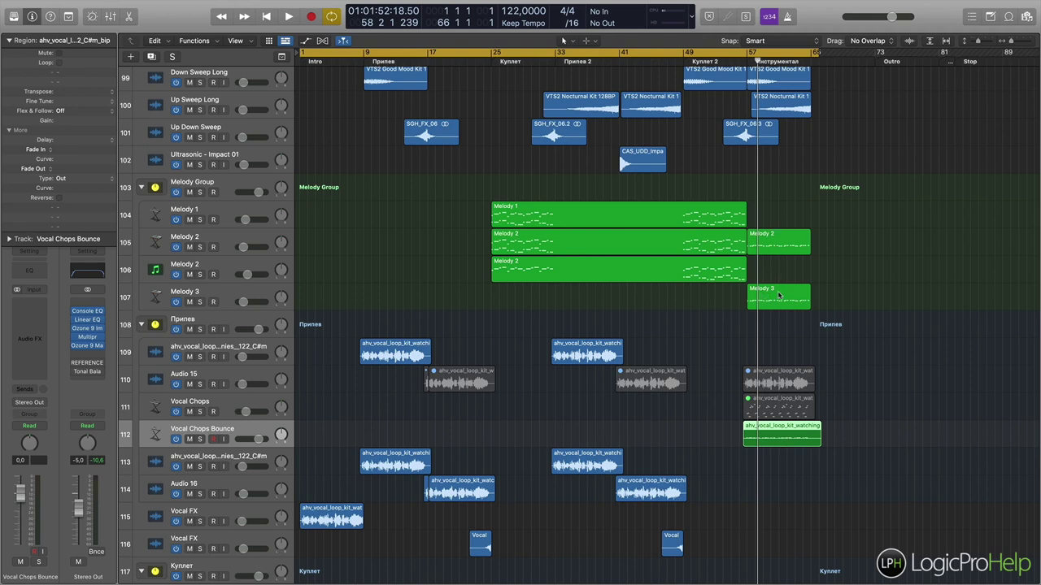
scroll(778, 295, "up", 20)
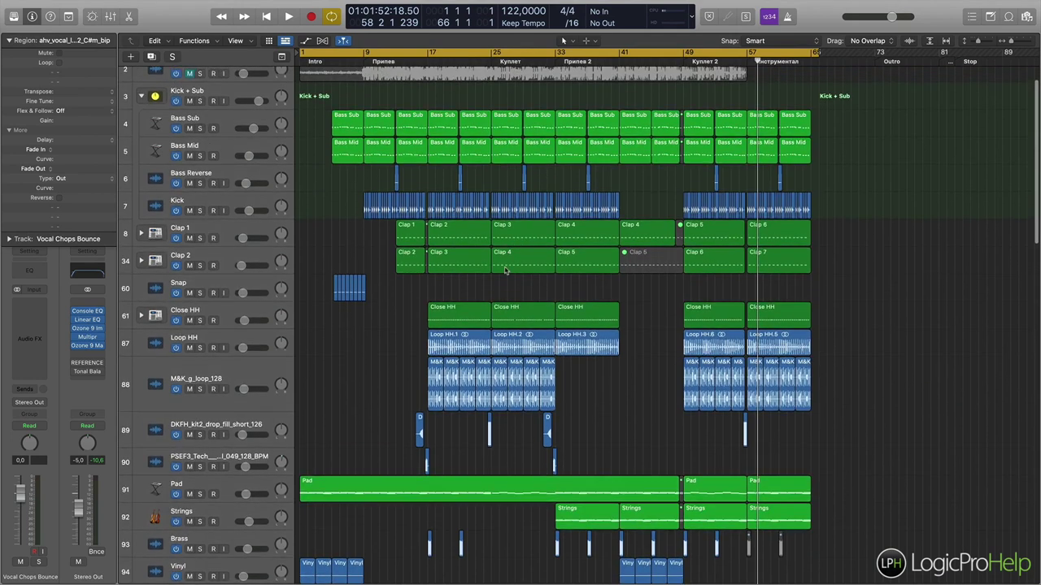
scroll(501, 376, "down", 3)
scroll(501, 376, "down", 9)
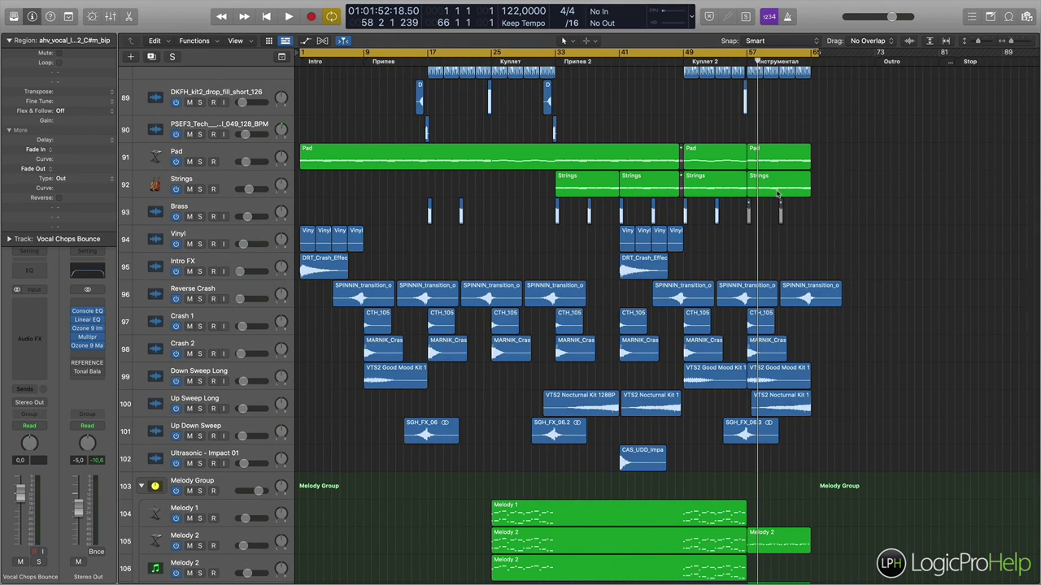
scroll(777, 190, "up", 13)
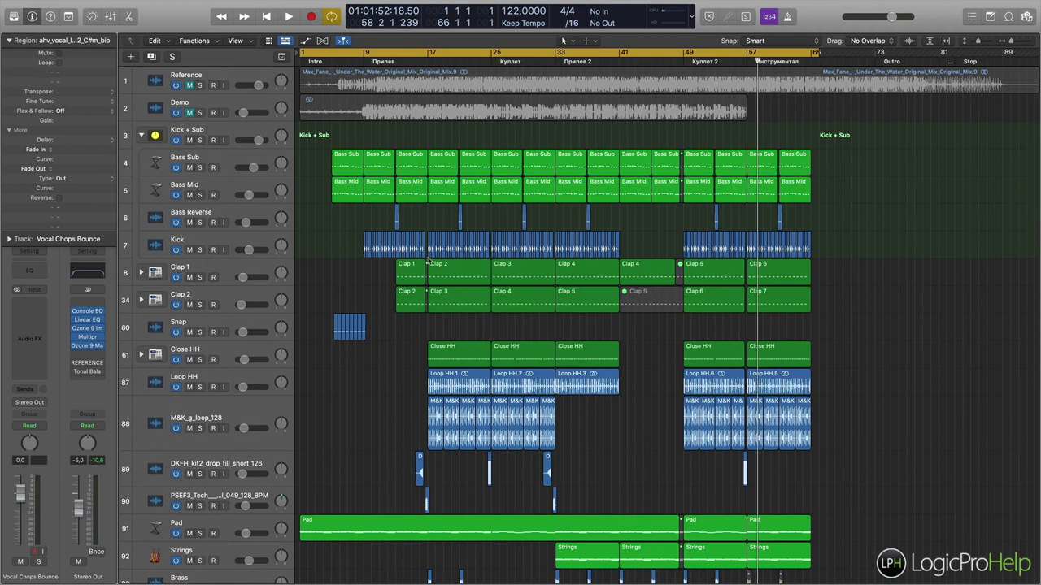
left_click(426, 62)
scroll(488, 375, "down", 20)
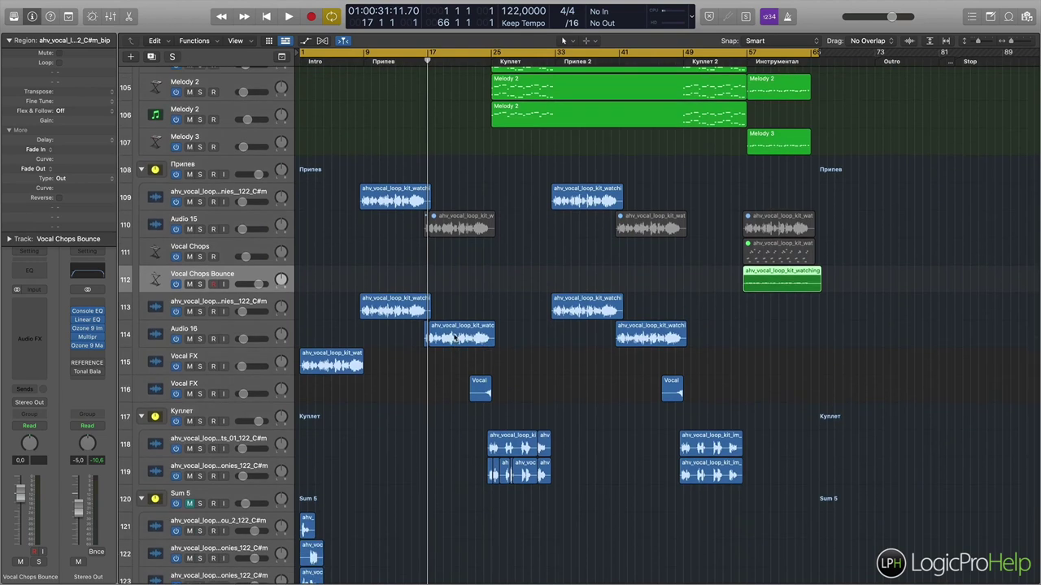
- Look over the arrangement between the Reference track and the effects tracks, and return the playhead to bar 1
scroll(456, 336, "up", 20)
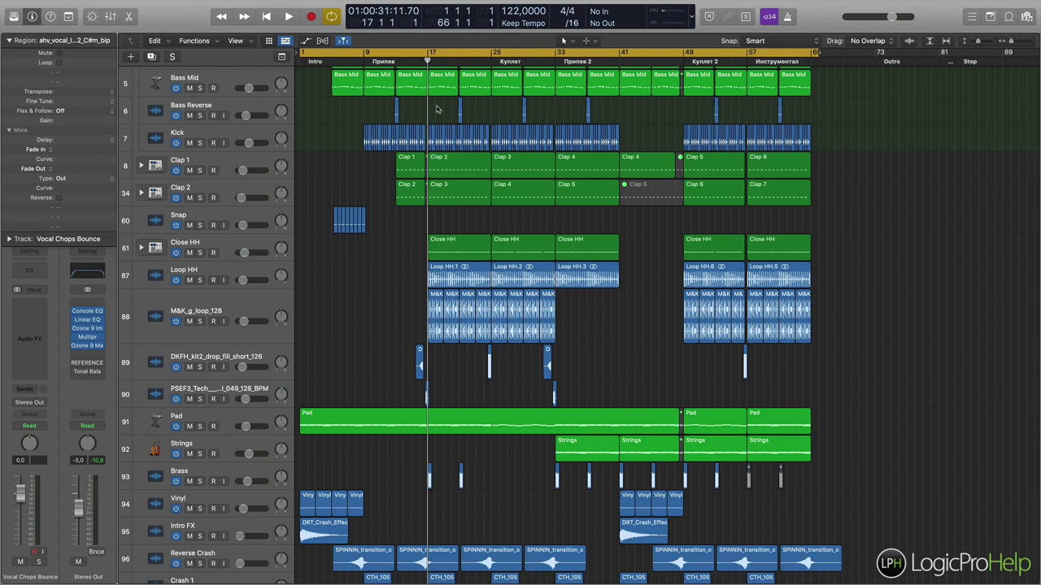
scroll(431, 146, "up", 4)
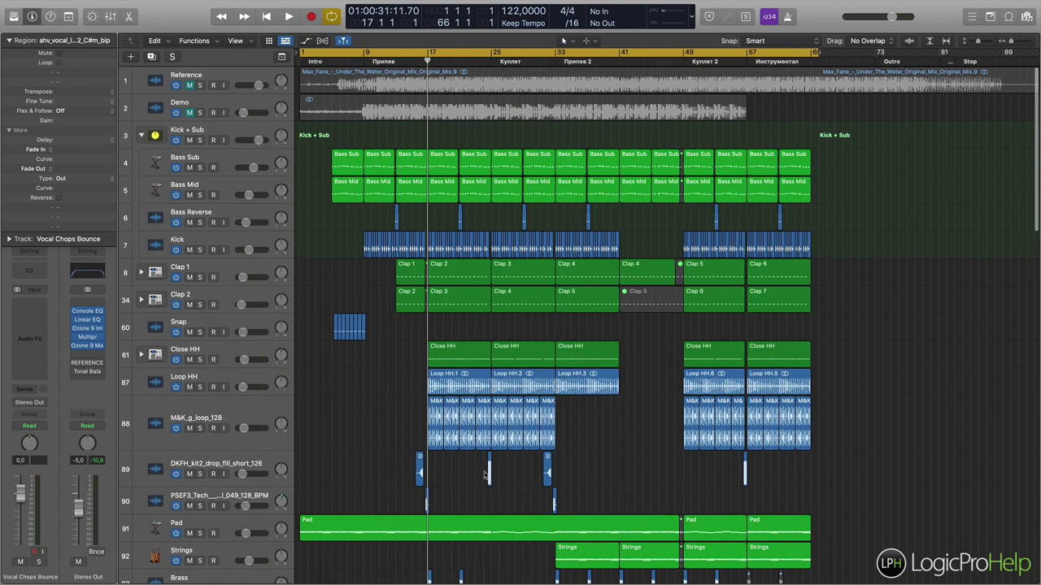
scroll(487, 474, "down", 5)
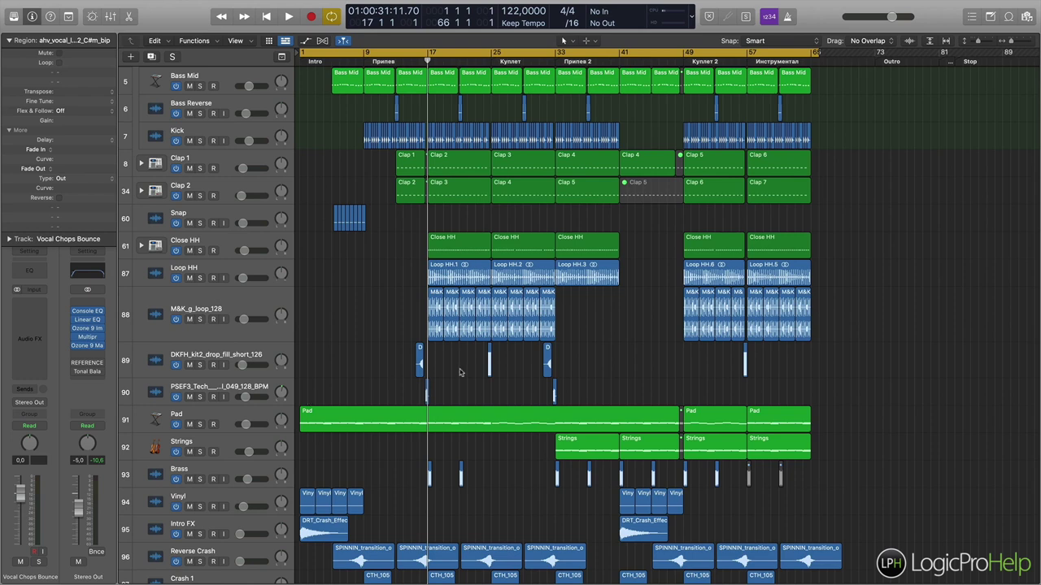
scroll(455, 365, "up", 5)
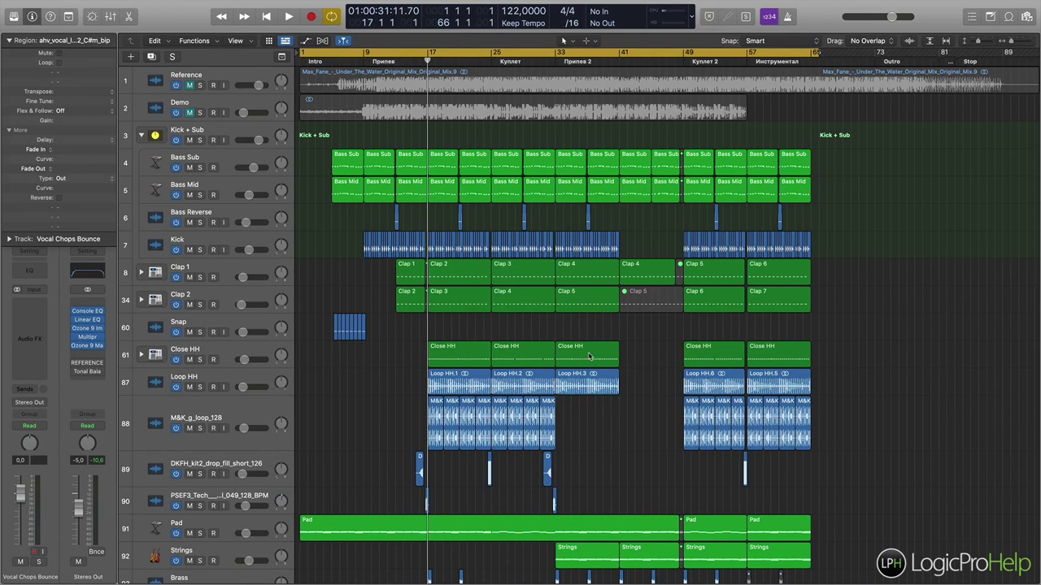
left_click(299, 62)
scroll(227, 187, "down", 10)
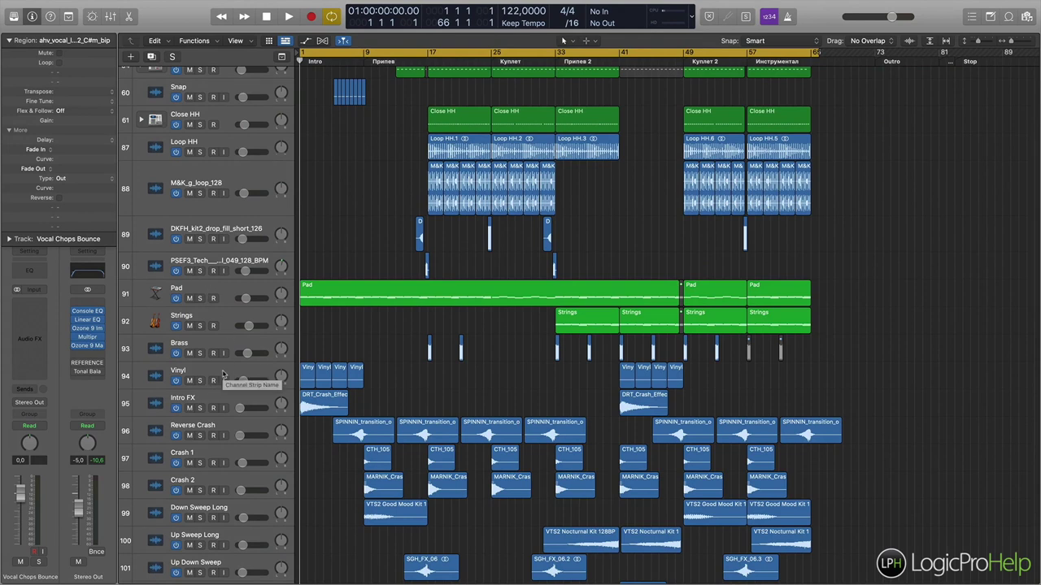
scroll(339, 228, "up", 4)
scroll(339, 229, "up", 5)
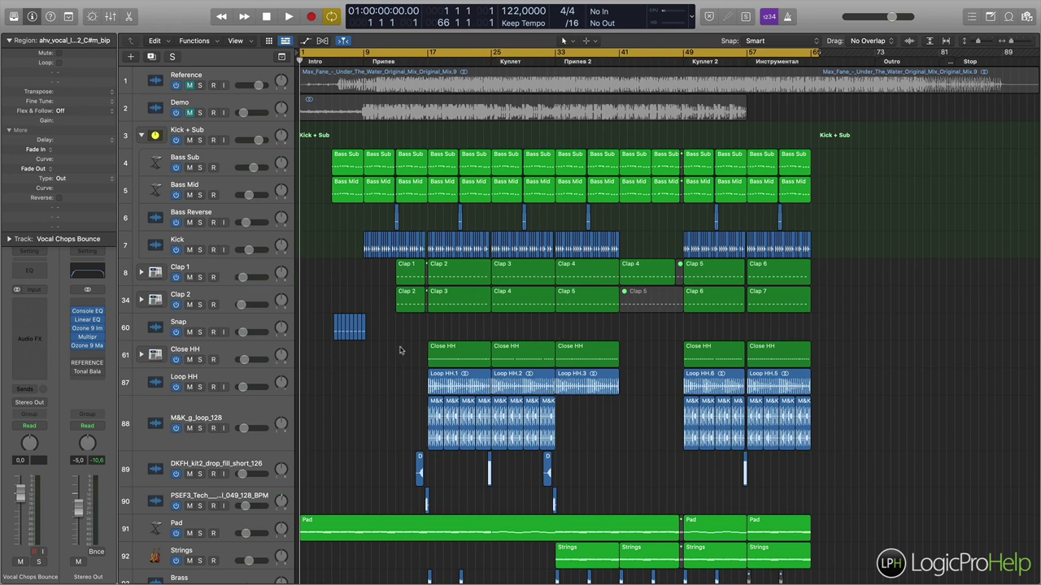
- Move the playhead through the section starts at bars 9 and 25 and bring it back to bar 1
left_click(365, 62, "alt")
left_click(302, 62, "alt")
left_click(363, 61)
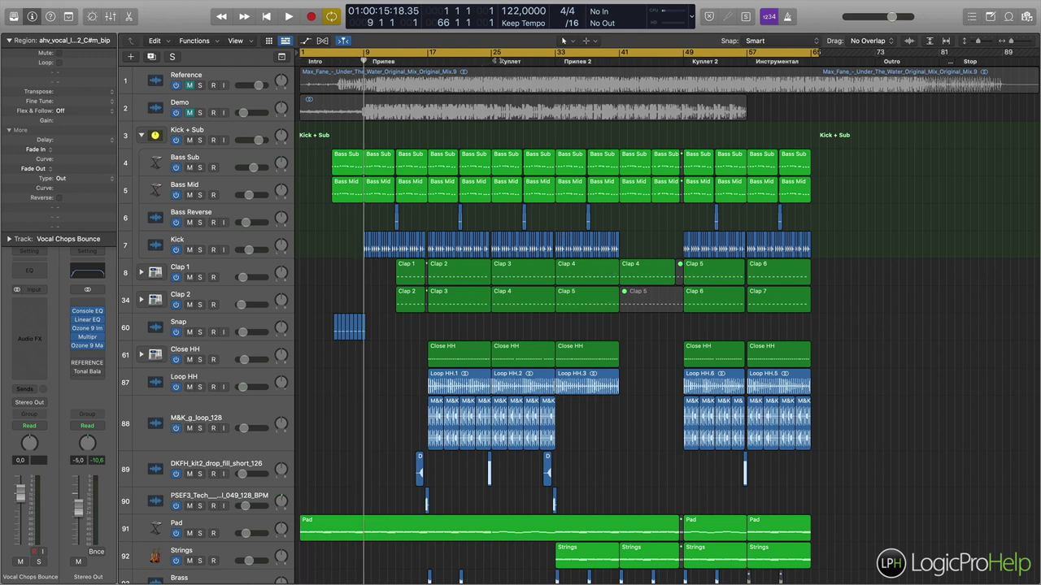
left_click(491, 61)
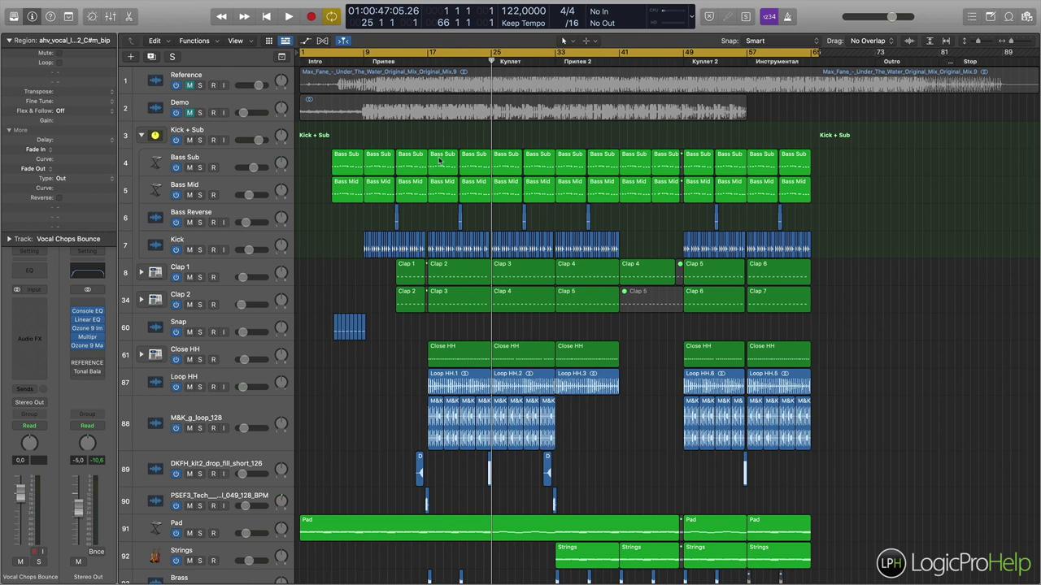
left_click(378, 61)
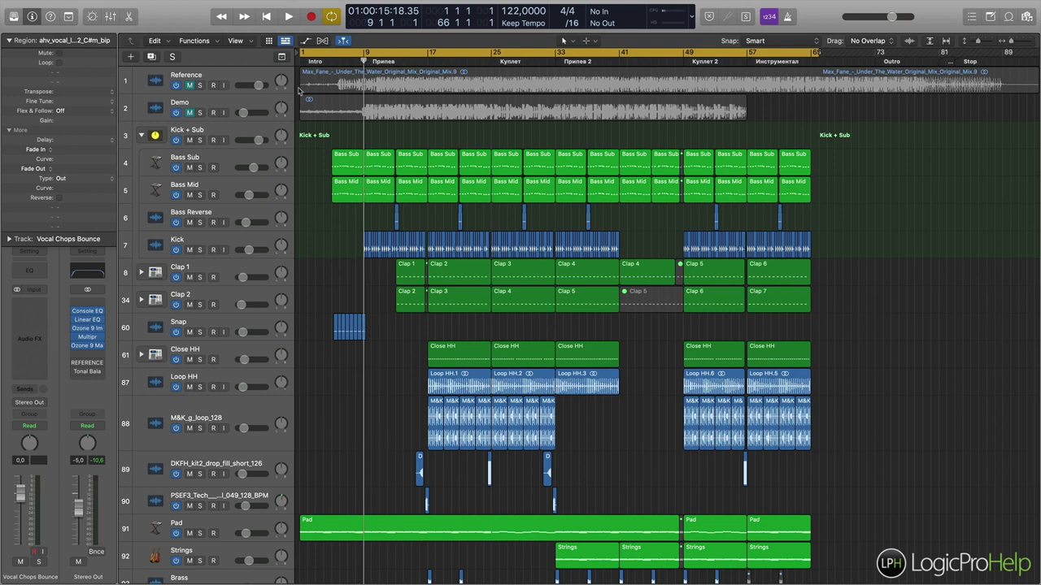
left_click(300, 60)
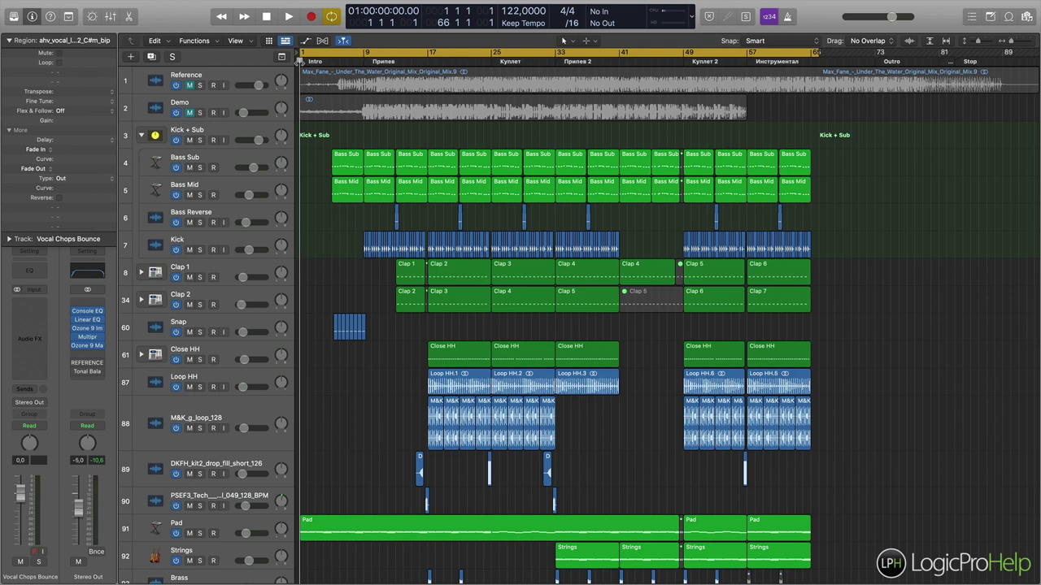
- Switch to the slide images in Finder, view the Референс slide about reference tracks, and return to the Logic project
key("ctrl+Right")
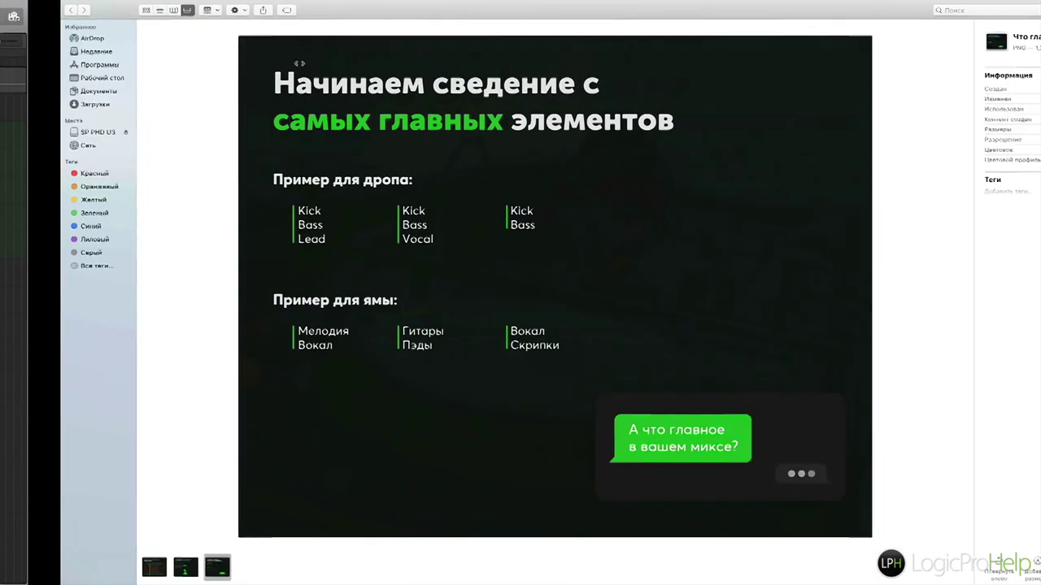
key("Left")
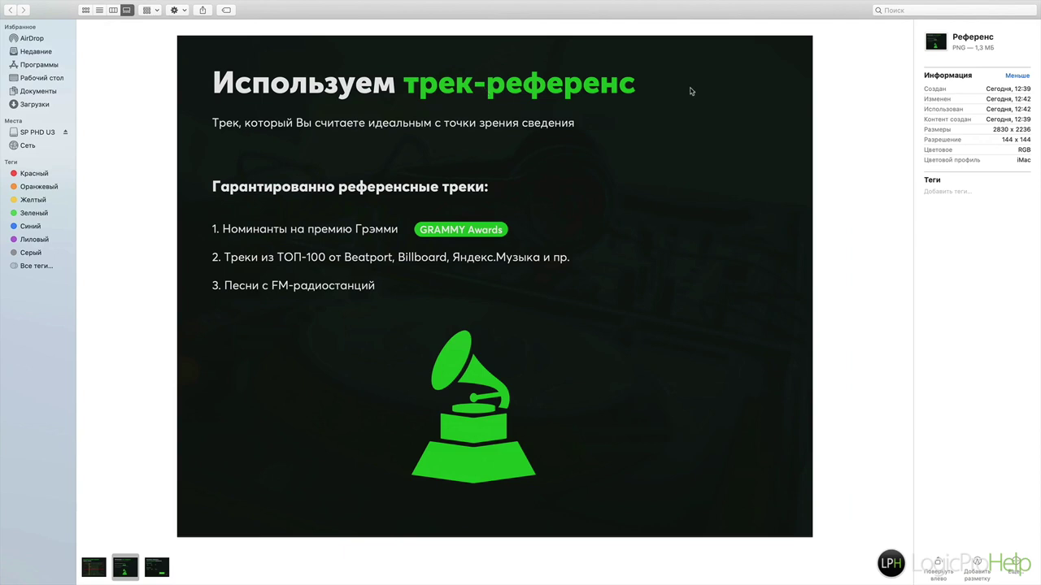
key("ctrl+Left")
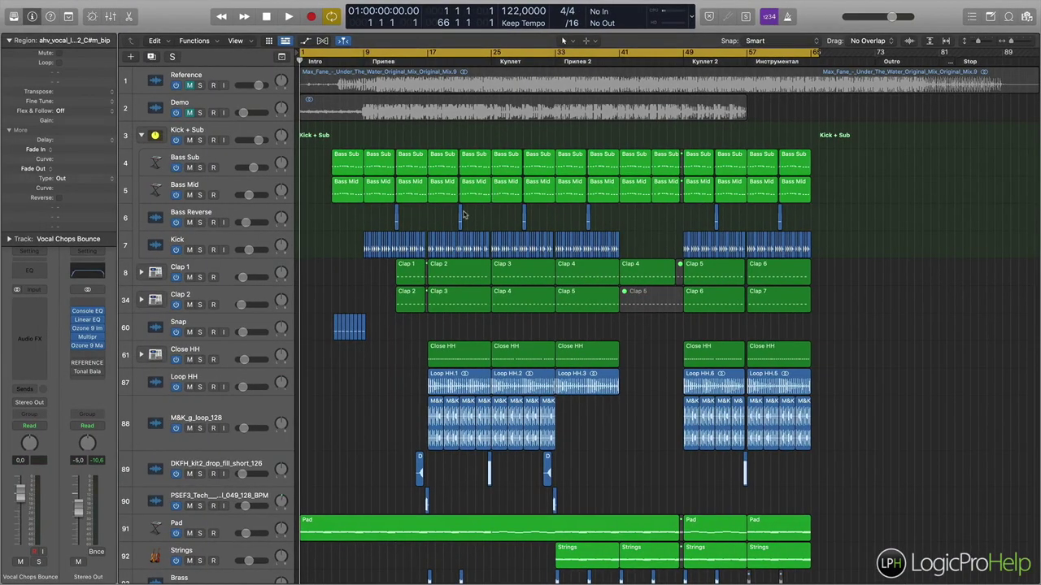
- Solo the Reference track and bypass the Stereo Out inserts from Console EQ through the last Ozone 9 plug-in
left_click(232, 81)
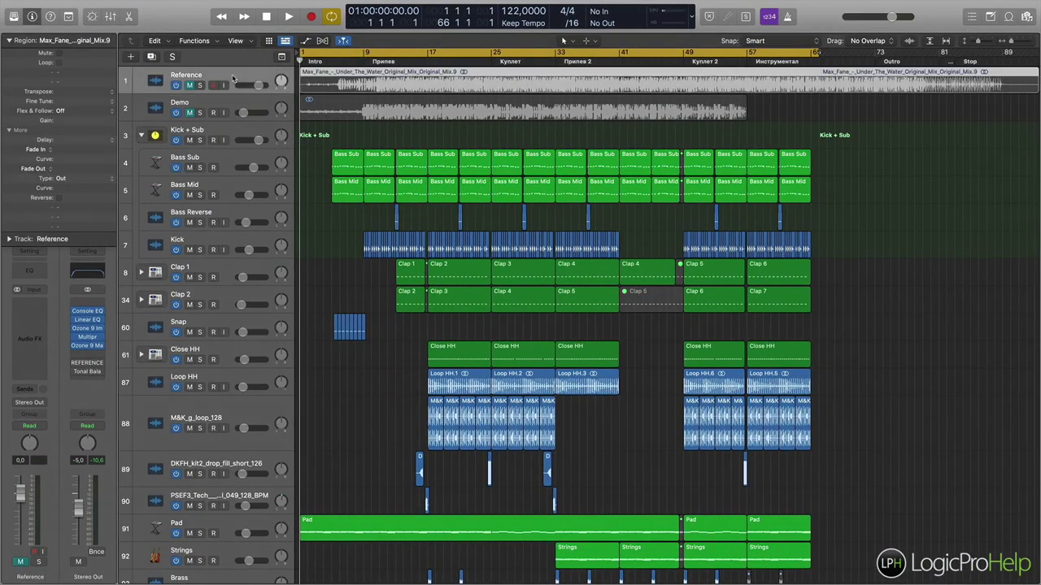
left_click(200, 85)
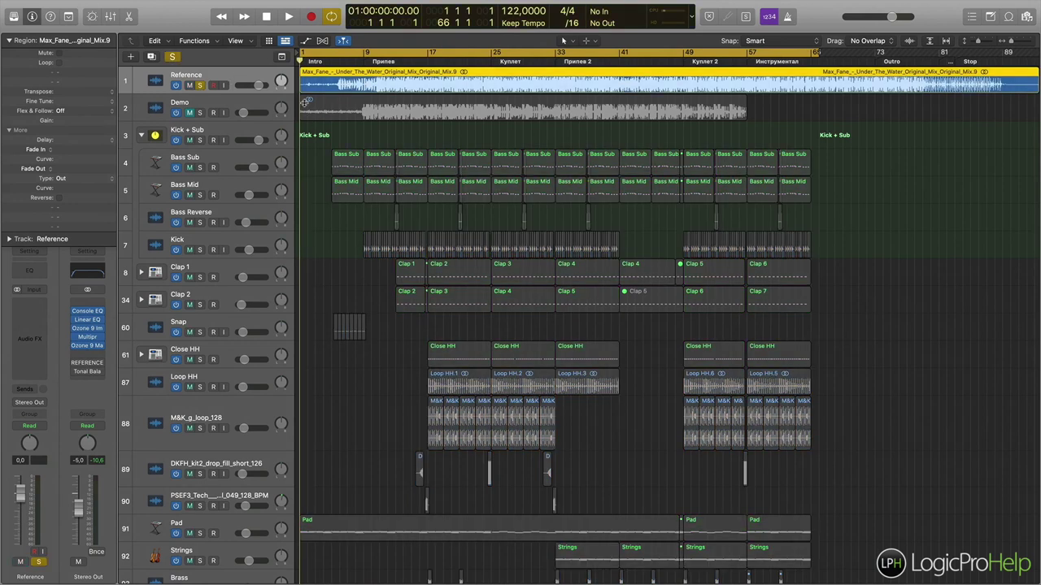
left_click(483, 62)
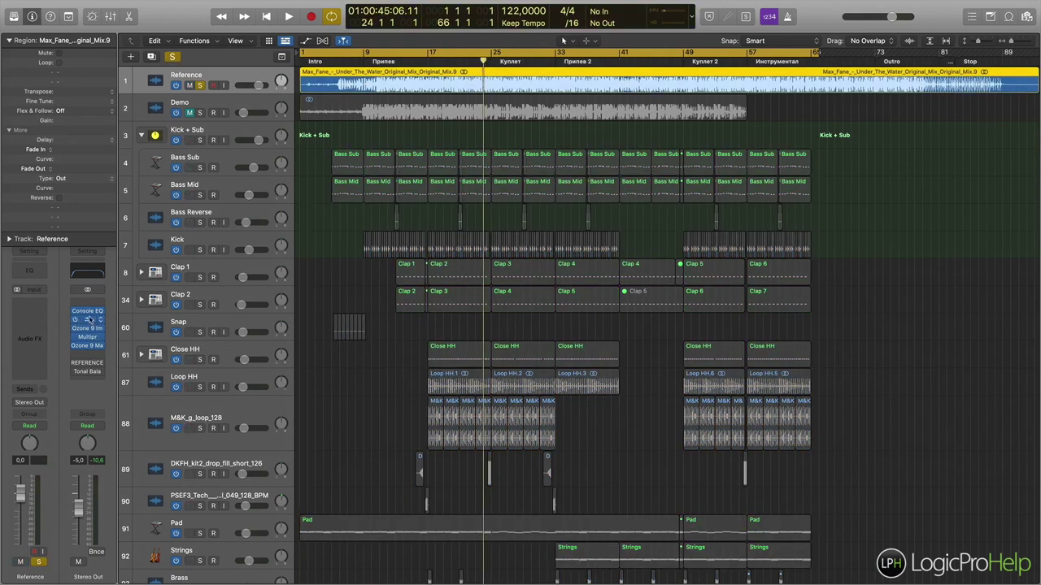
left_click_drag(75, 311, 75, 348)
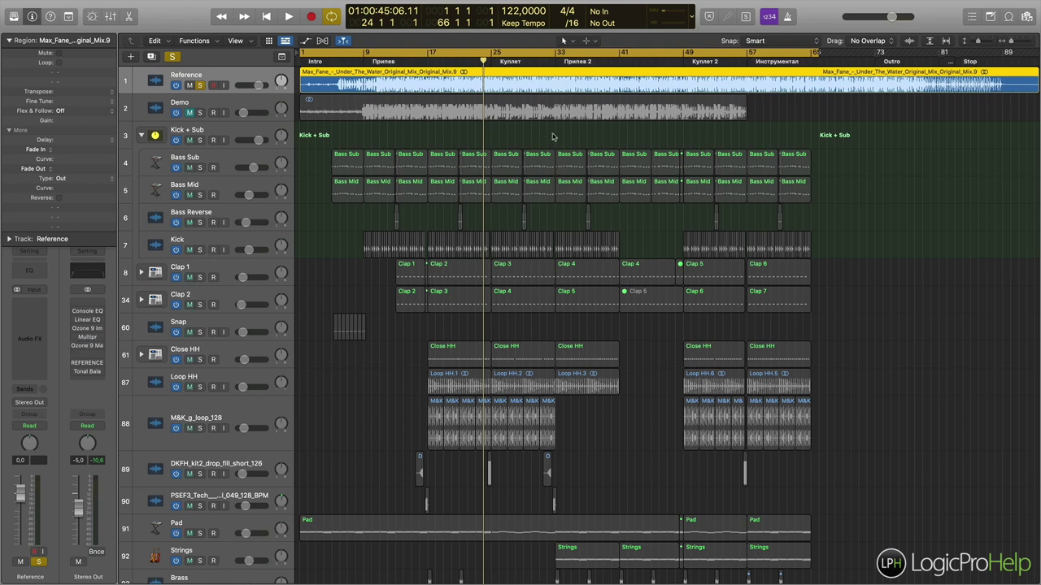
- Play the soloed Reference track from bar 25 to about bar 32
left_click(493, 62)
key("space")
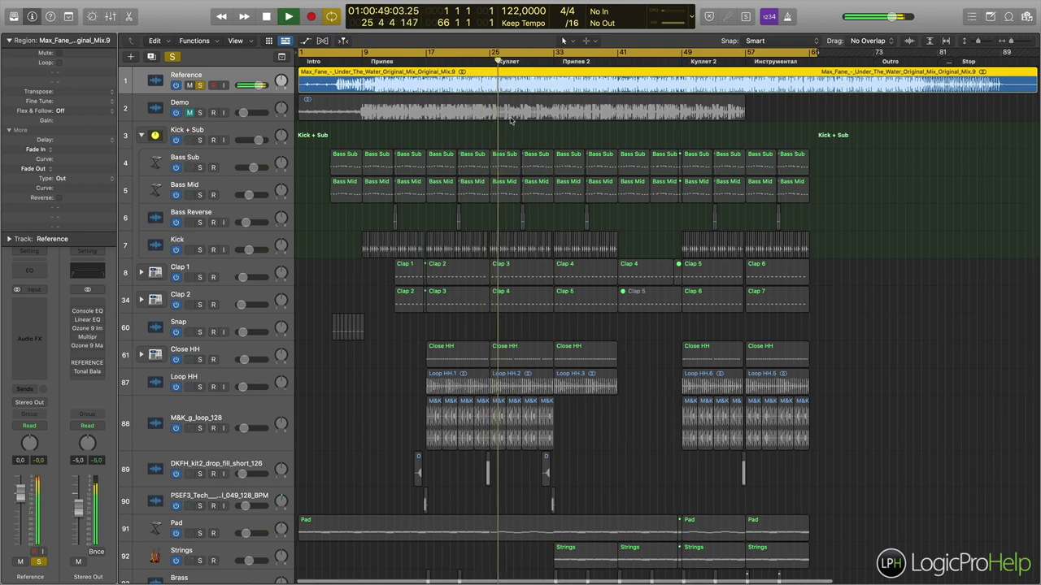
scroll(512, 121, "right", 1)
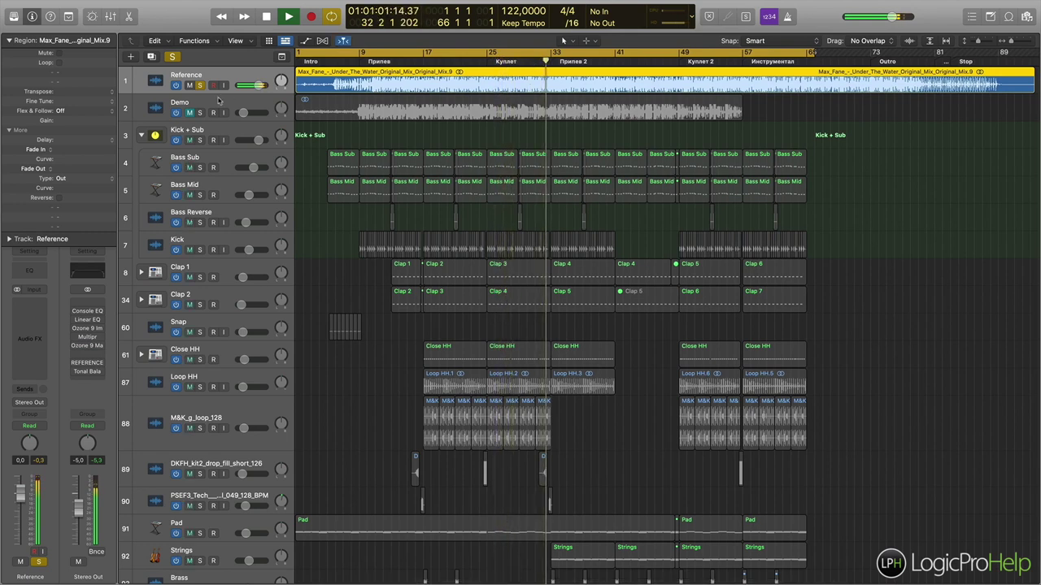
key("space")
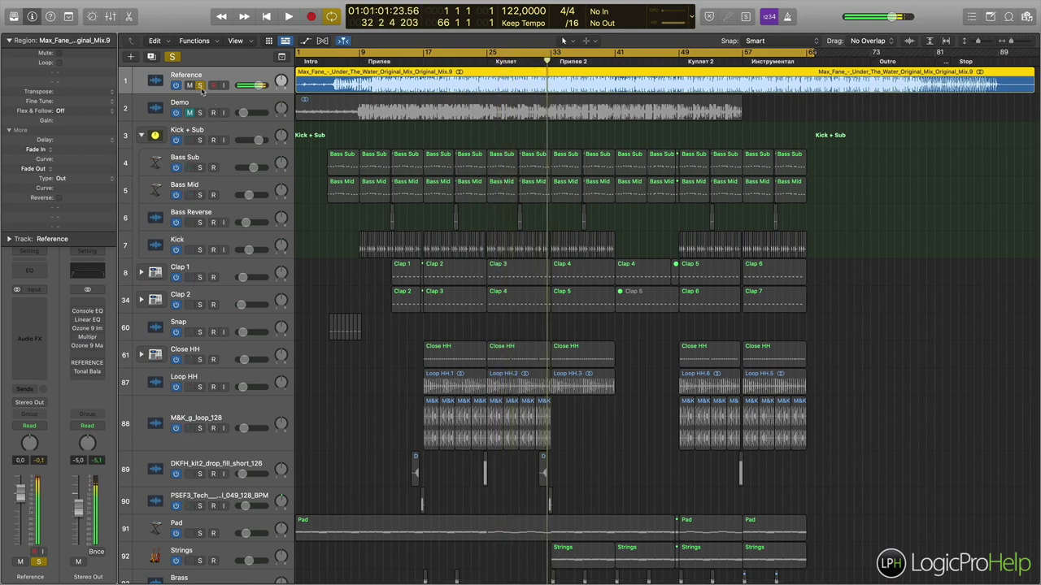
- Unsolo the Reference track, re-enable the Stereo Out inserts, and play the mix from bar 25 to about bar 27
left_click(488, 61)
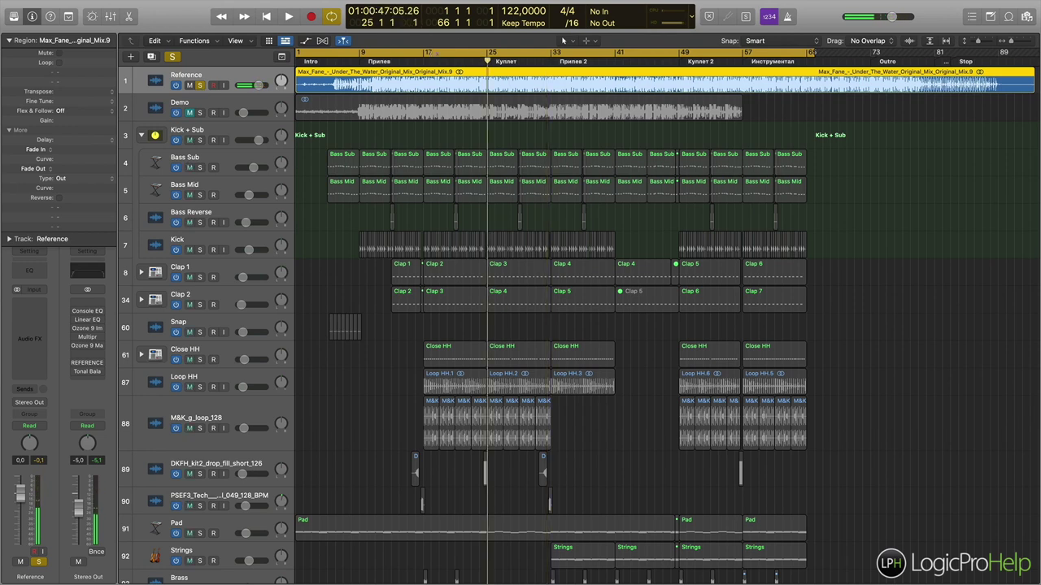
left_click(199, 84)
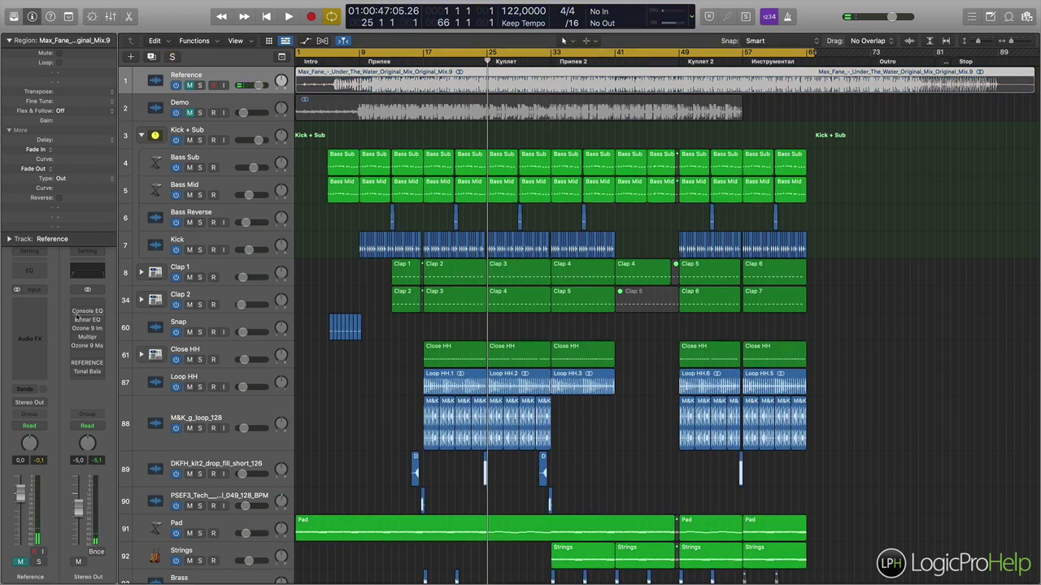
key("space")
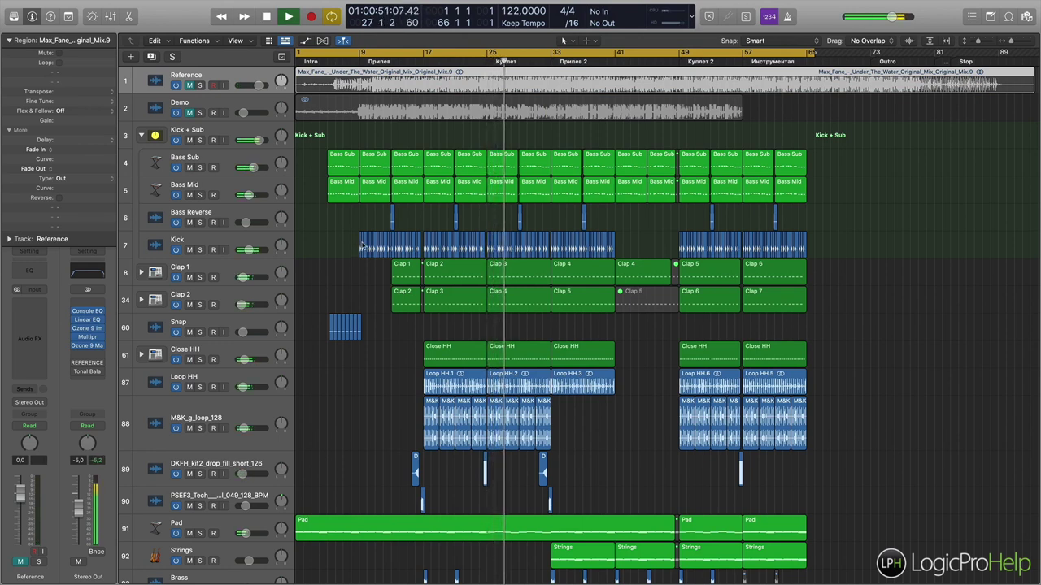
key("space")
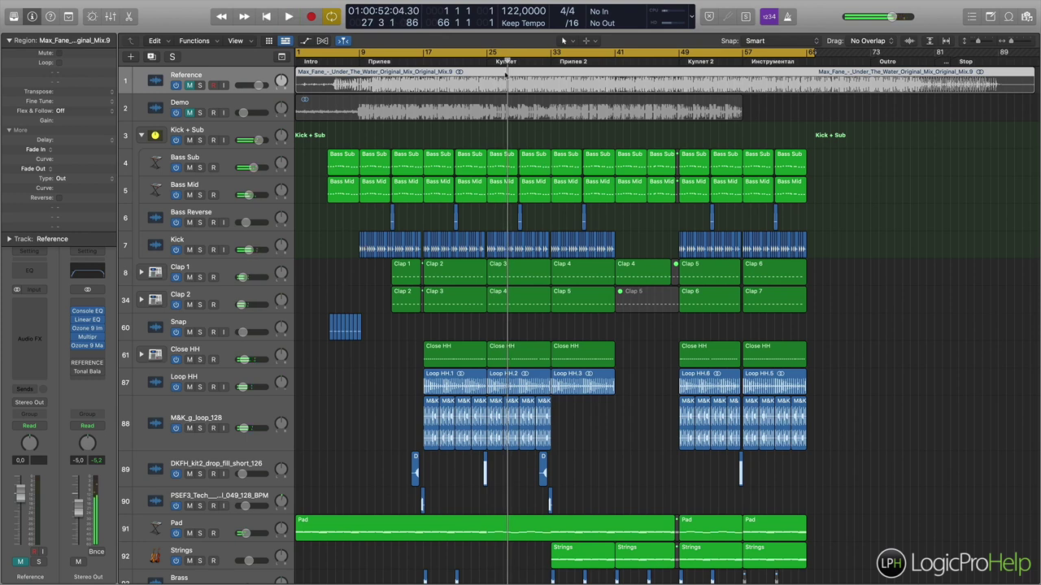
left_click(486, 62)
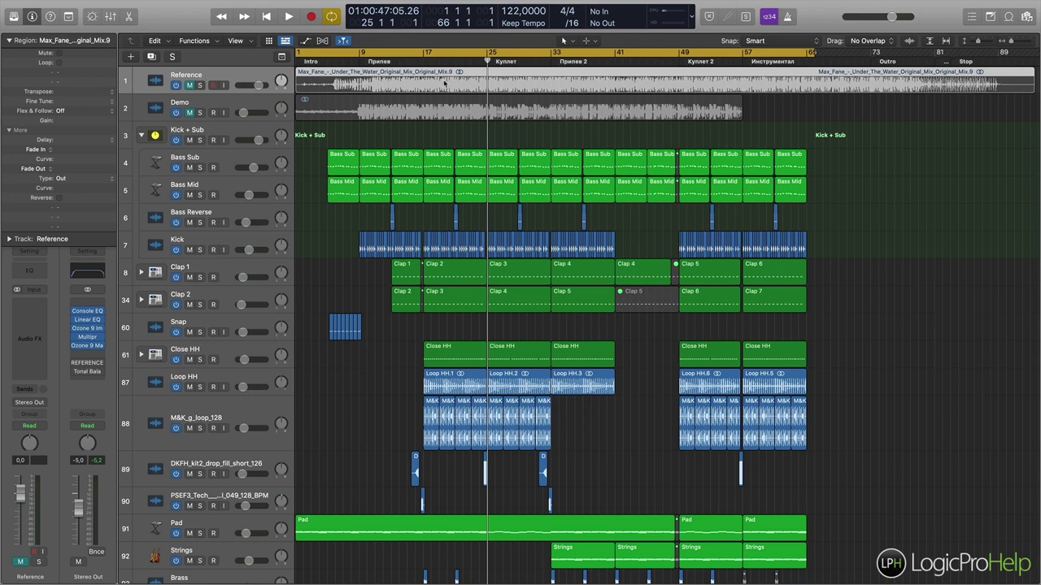
- Toggle the Reference track's solo on and off several times to switch between the reference and the mix
left_click(200, 85)
left_click(200, 85)
left_click(200, 85)
left_click(200, 86)
left_click(200, 86)
left_click(200, 86)
left_click(200, 85)
left_click(200, 85)
- Lower the Reference track's volume in small moves and bring it back up to its original level
left_click_drag(258, 85, 252, 85)
left_click(252, 87)
left_click_drag(253, 86, 250, 85)
left_click_drag(250, 85, 259, 85)
- Switch between the soloed Reference track and the full mix again, leaving the reference unsoloed
left_click(200, 86)
left_click(200, 85)
left_click(199, 86)
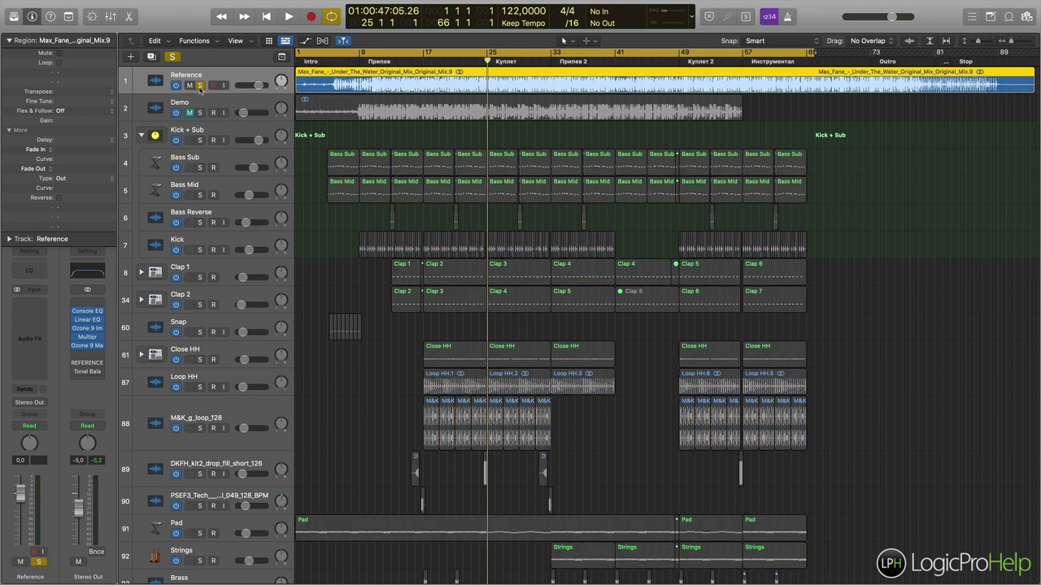
left_click(199, 86)
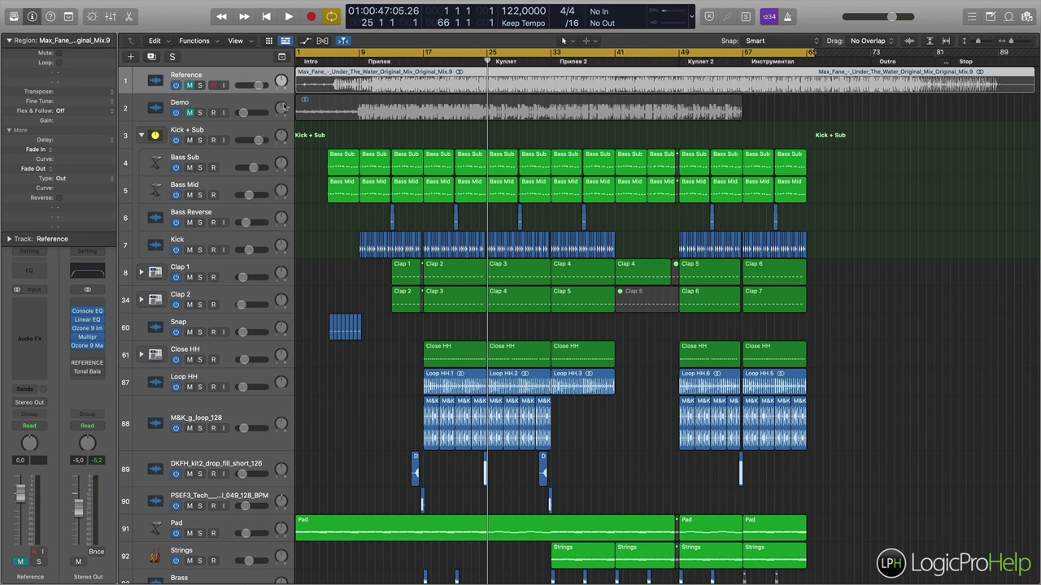
left_click(201, 87)
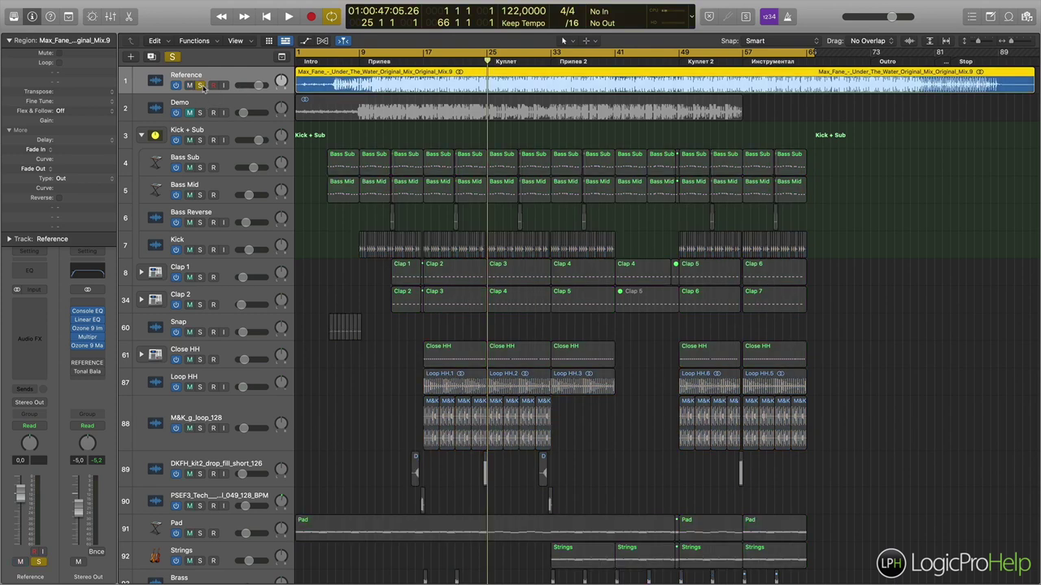
left_click(200, 86)
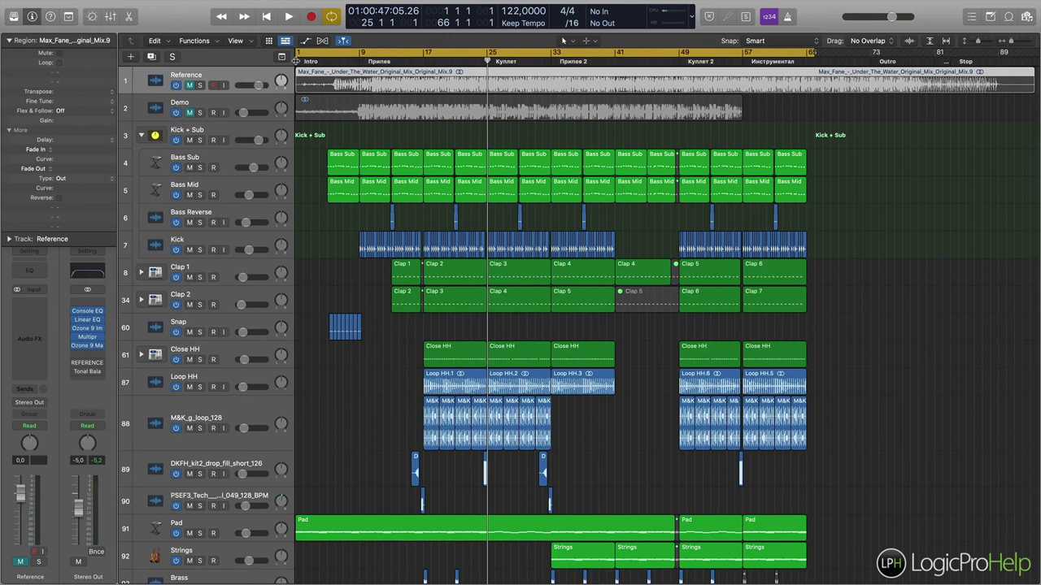
- Return the playhead to bar 1, inspect the Effects page of the Bass Sub track's Alchemy instrument, and close it
left_click(300, 62)
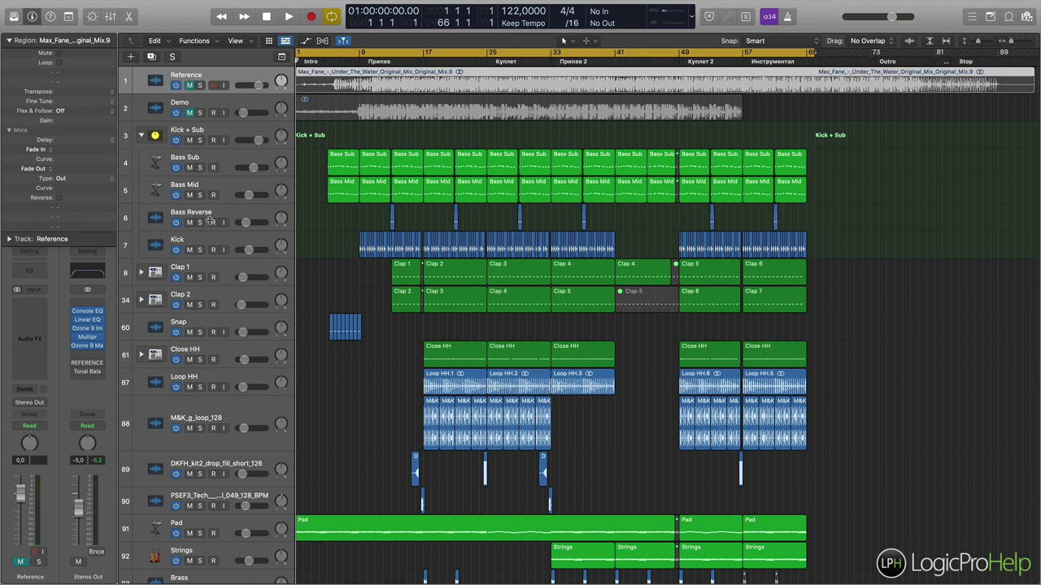
left_click(204, 165)
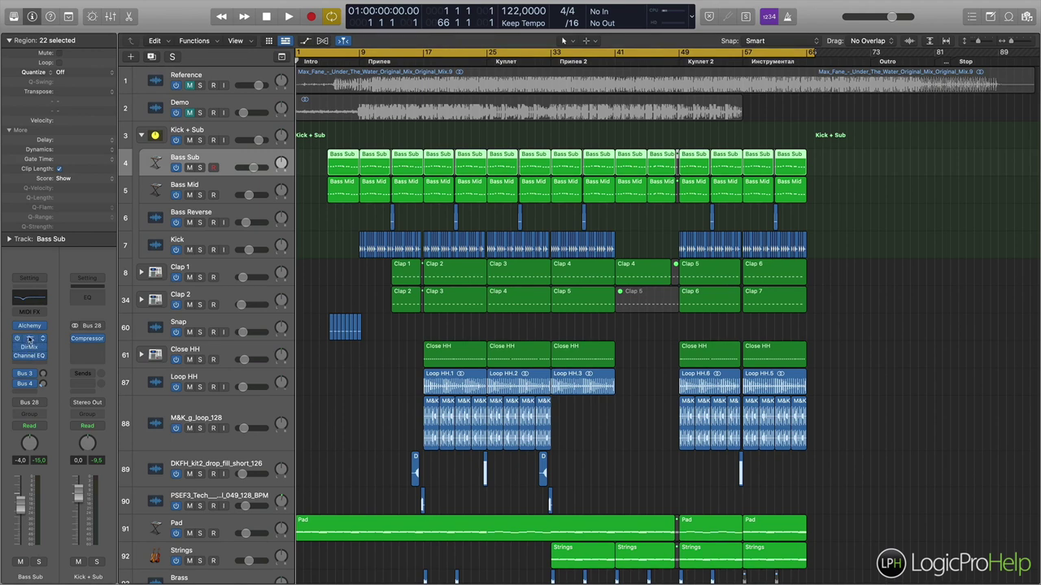
left_click(32, 328)
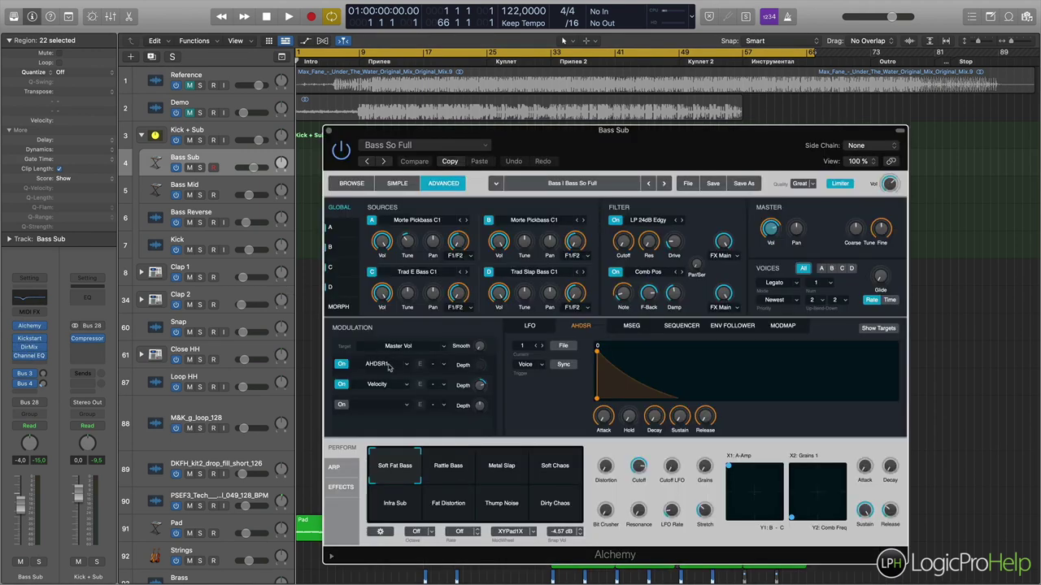
left_click(343, 488)
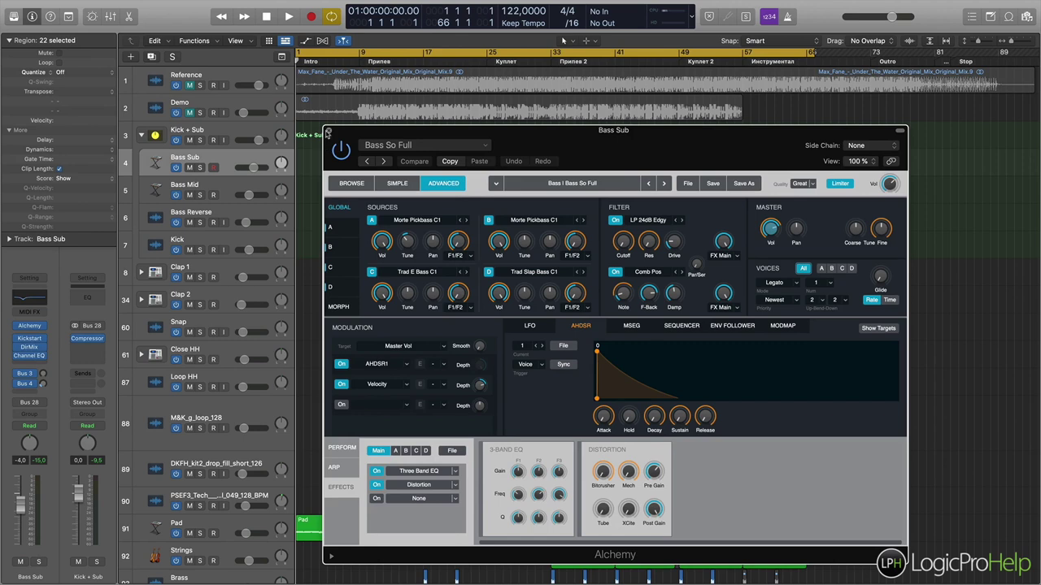
left_click(327, 131)
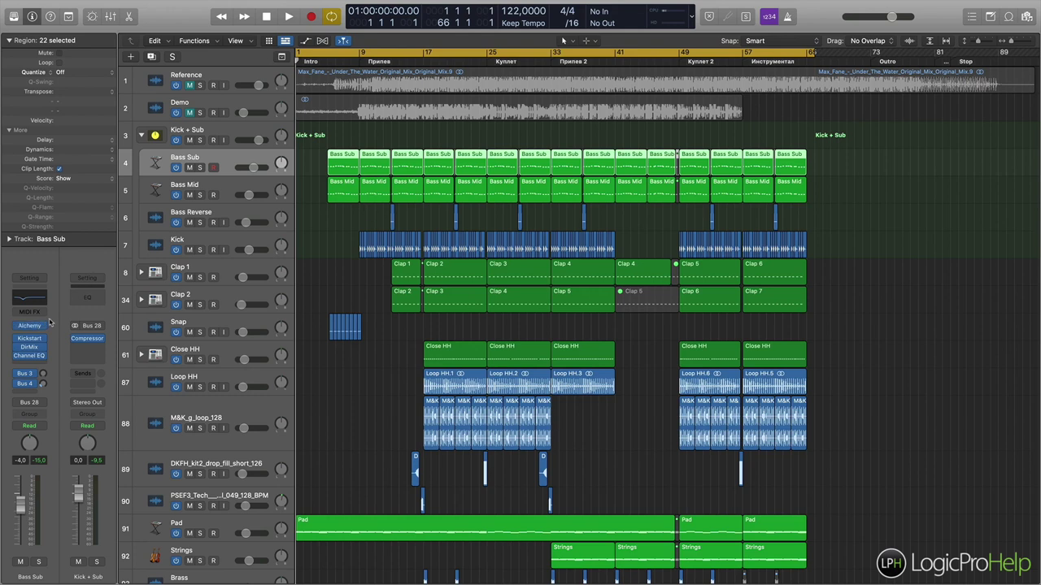
left_click(248, 238)
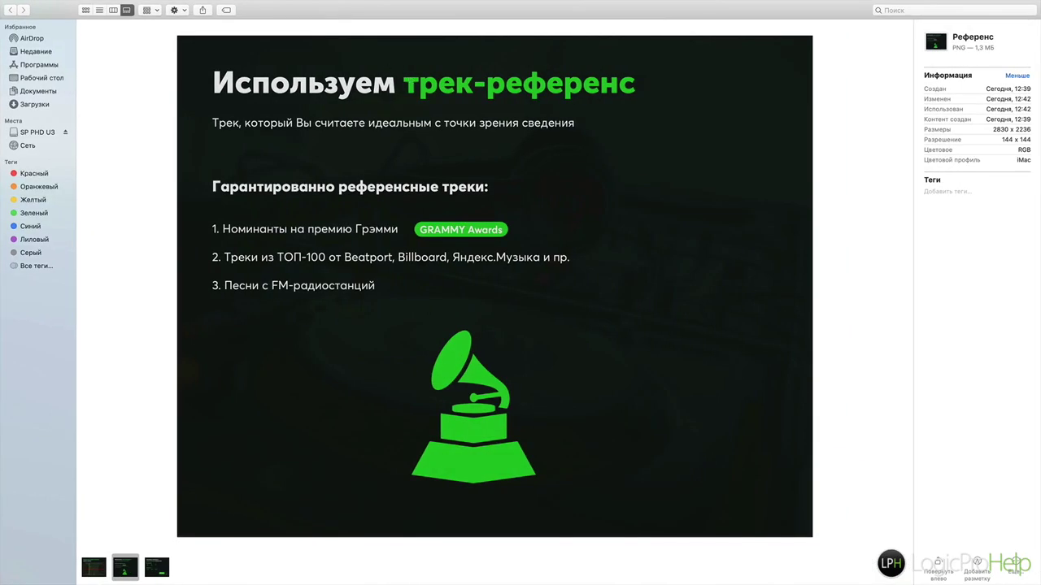
- Display the "Микс в 3D" image to examine the mix's frequency, panning and volume dimensions
left_click(92, 566)
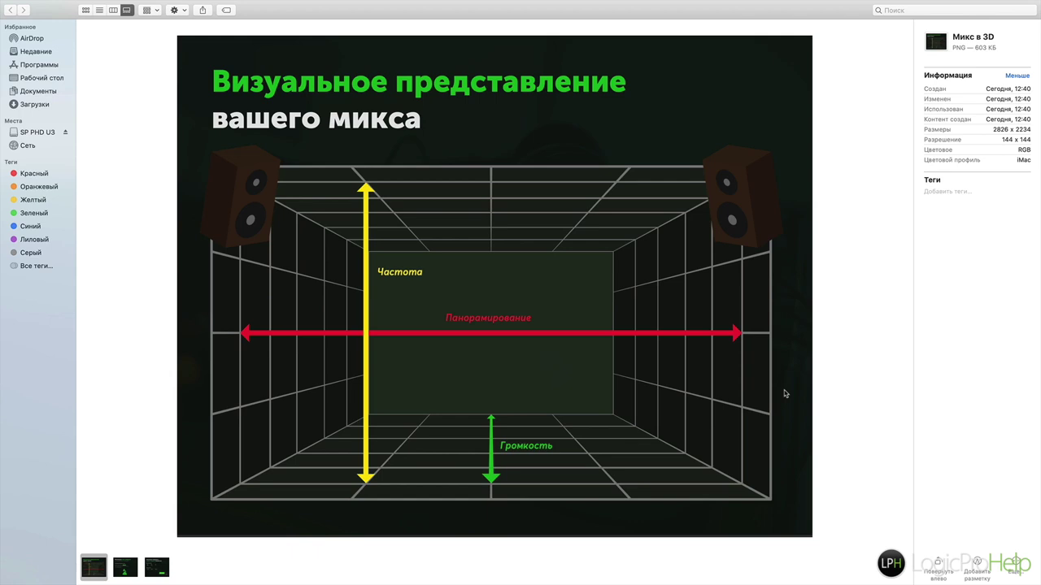
- Switch to the Cambridge Music Technology page in Safari, browse the free multitrack download library's listings, and return to the start of the page
key("ctrl+Right")
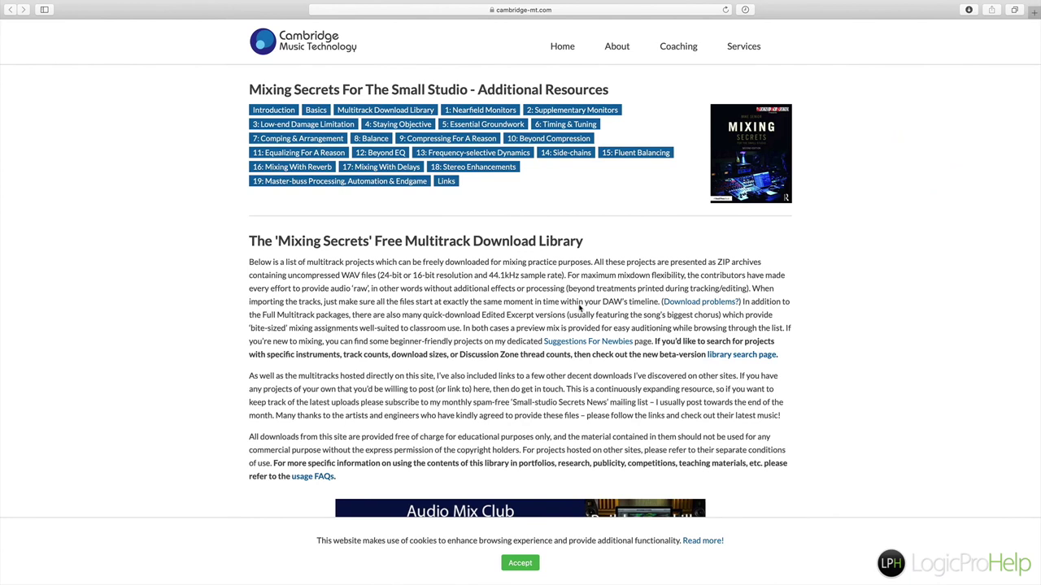
scroll(580, 307, "down", 20)
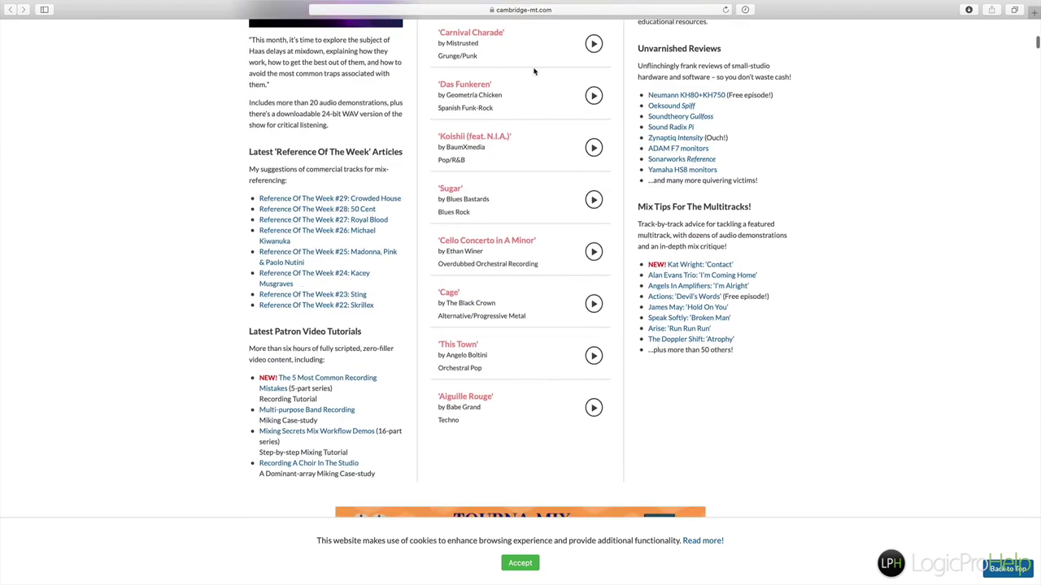
scroll(557, 187, "down", 7)
scroll(557, 183, "down", 5)
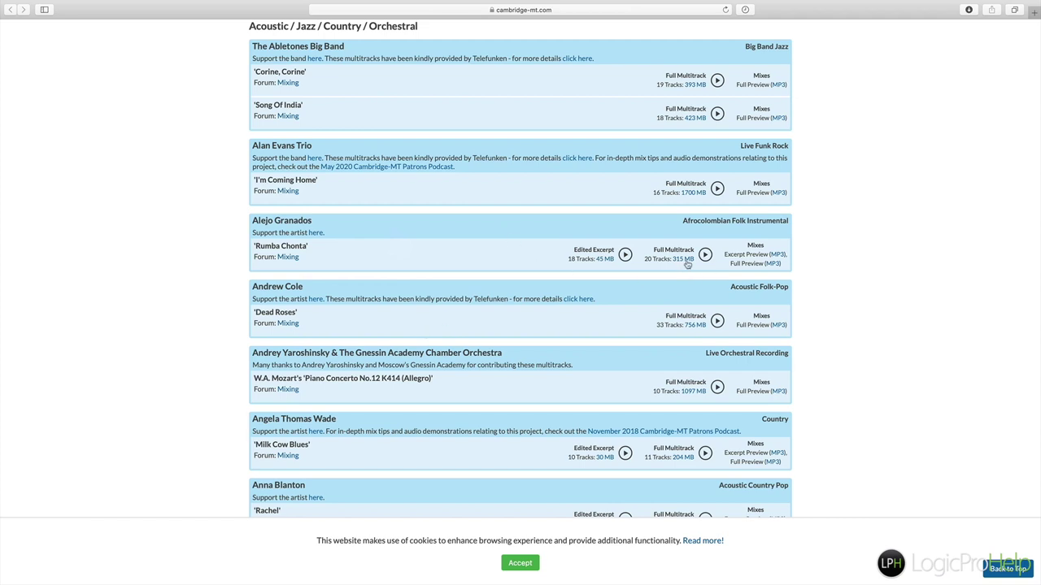
scroll(682, 265, "down", 20)
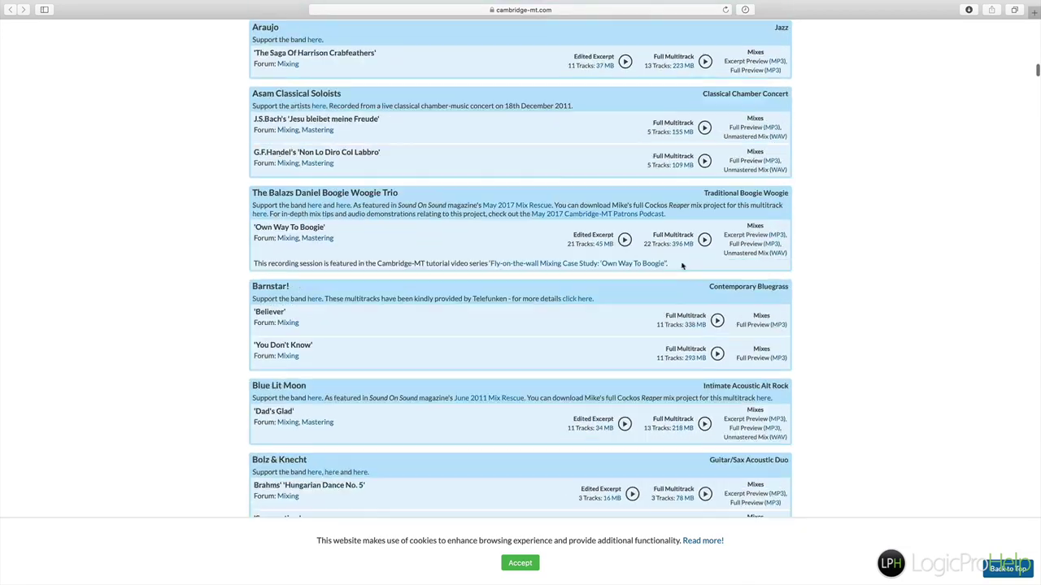
scroll(681, 265, "down", 20)
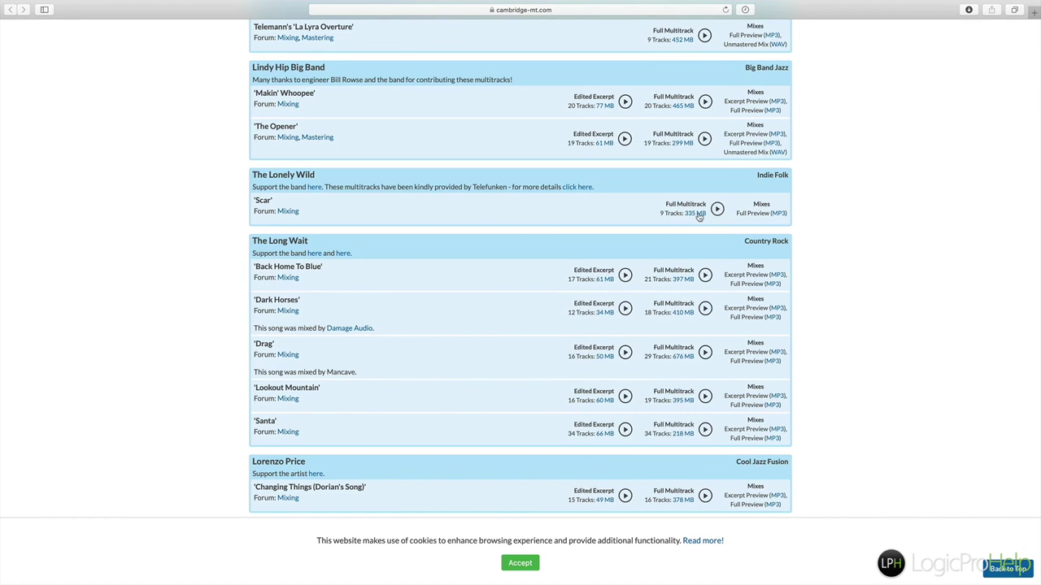
scroll(681, 376, "down", 15)
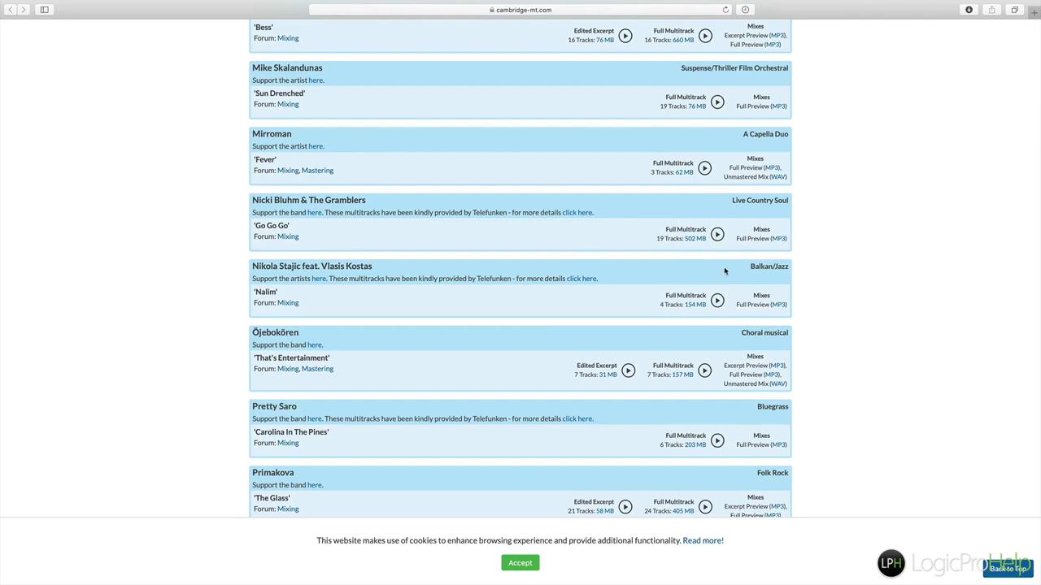
scroll(726, 268, "up", 15)
scroll(727, 264, "up", 20)
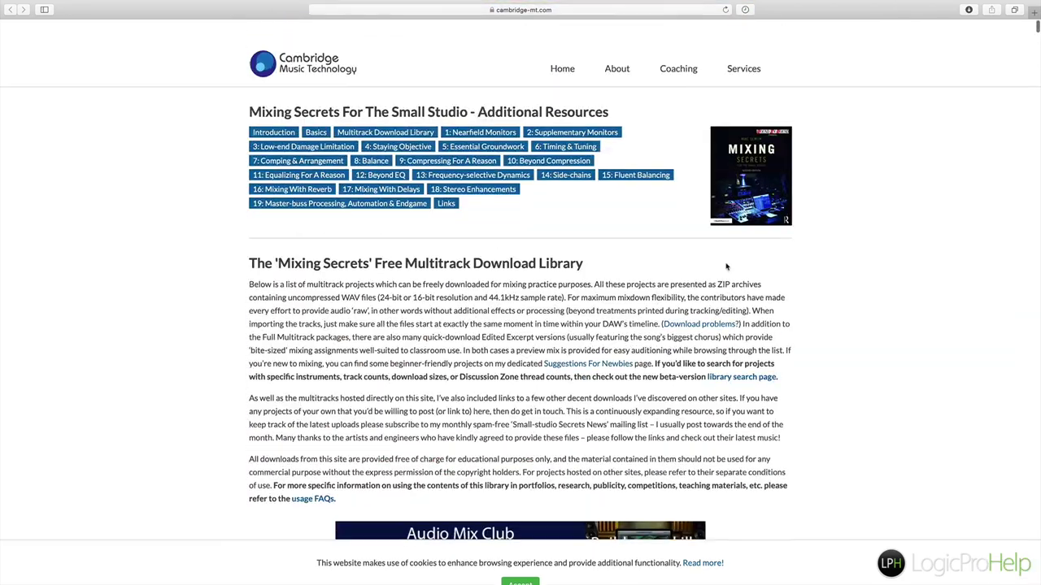